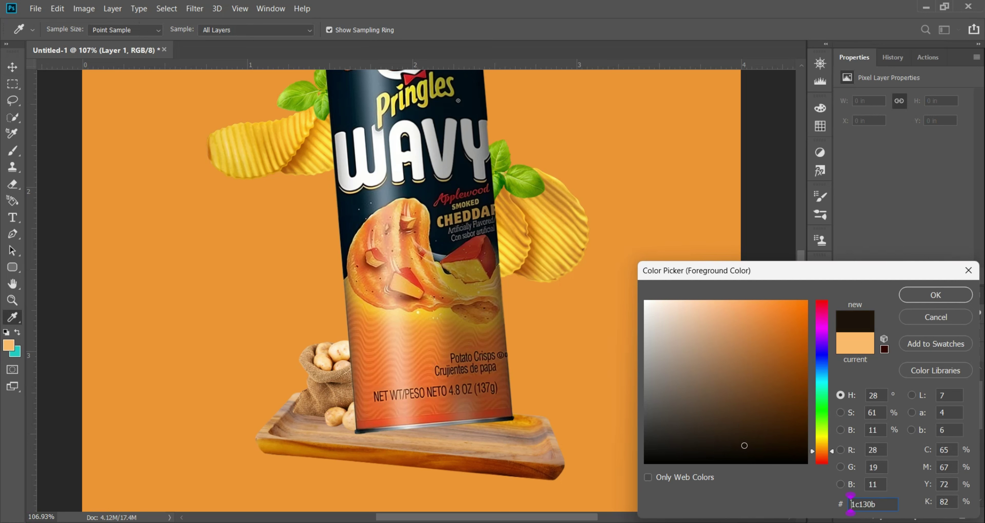
Set the foreground colour to black (000000) and choose a flattened elliptical brush tip
drag(746, 447, 746, 467)
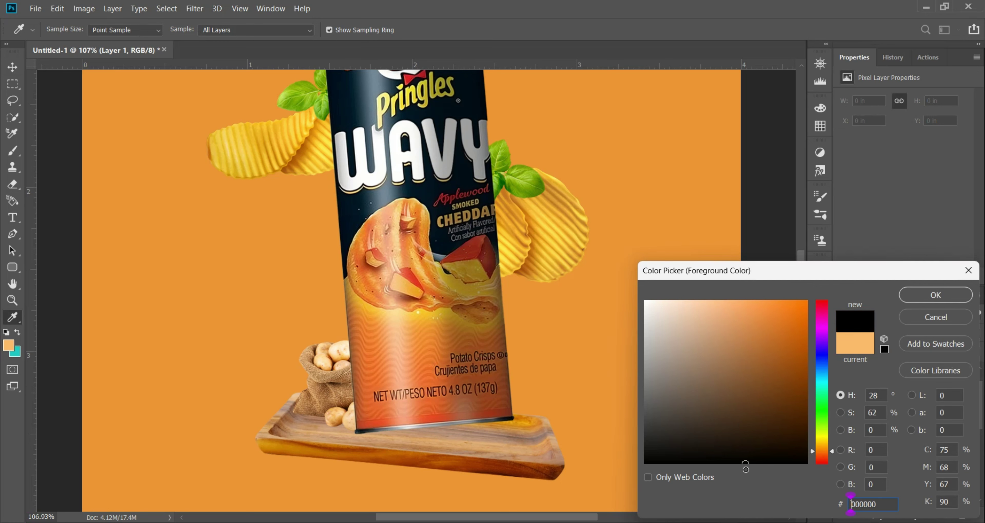
click(908, 292)
key(b)
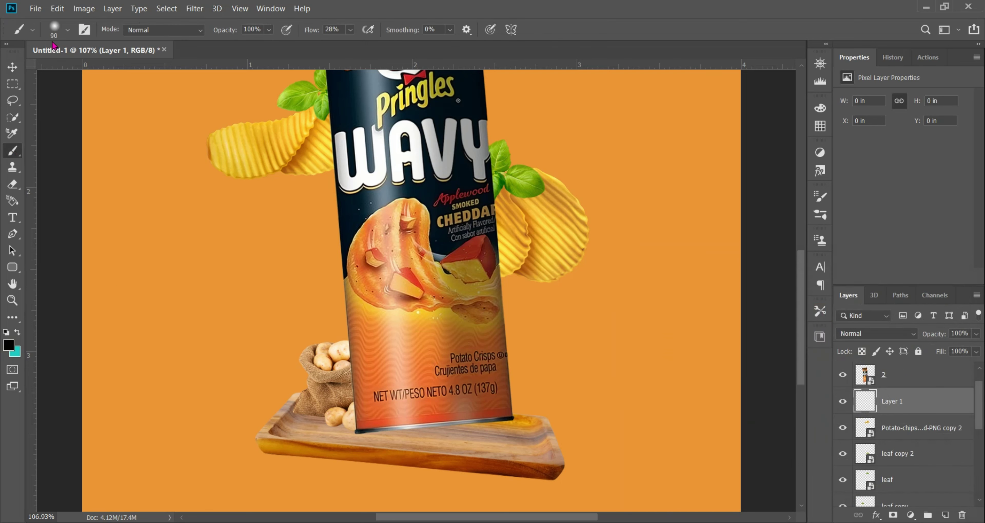
click(68, 29)
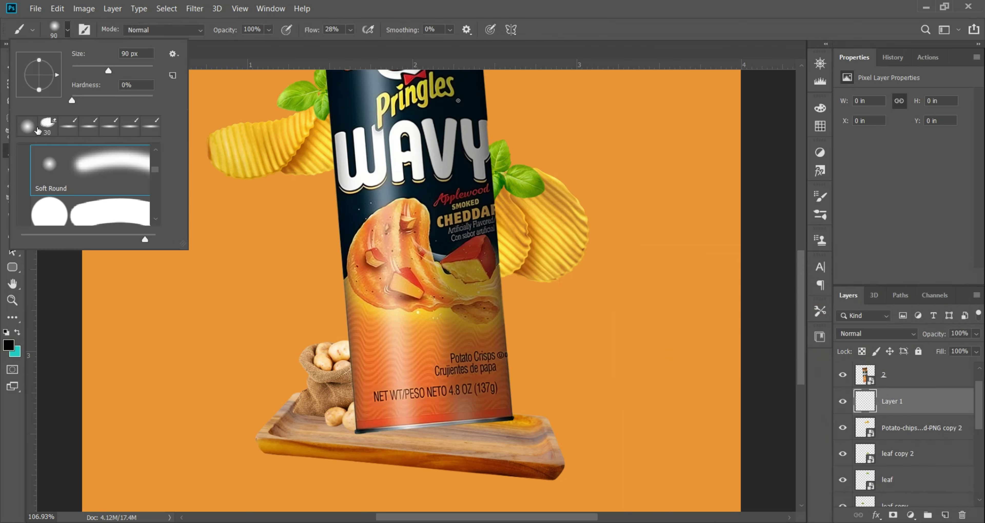
click(76, 132)
key(Return)
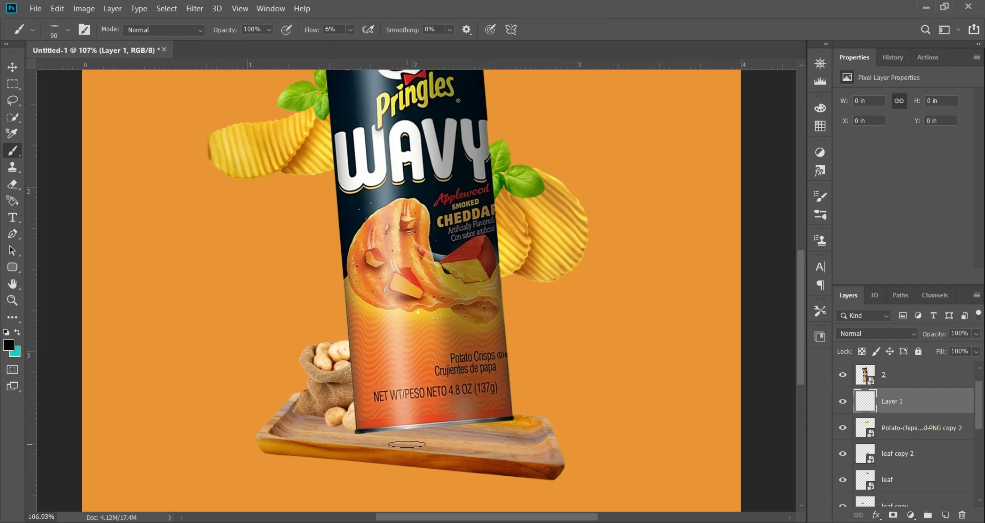
Set the brush size to 400 px and paint a faint 6% flow shadow under the can's base on Layer 1
key(bracketright)
key(bracketright)
key(bracketright)
key(bracketright)
key(bracketright)
key(bracketright)
key(bracketright)
key(bracketright)
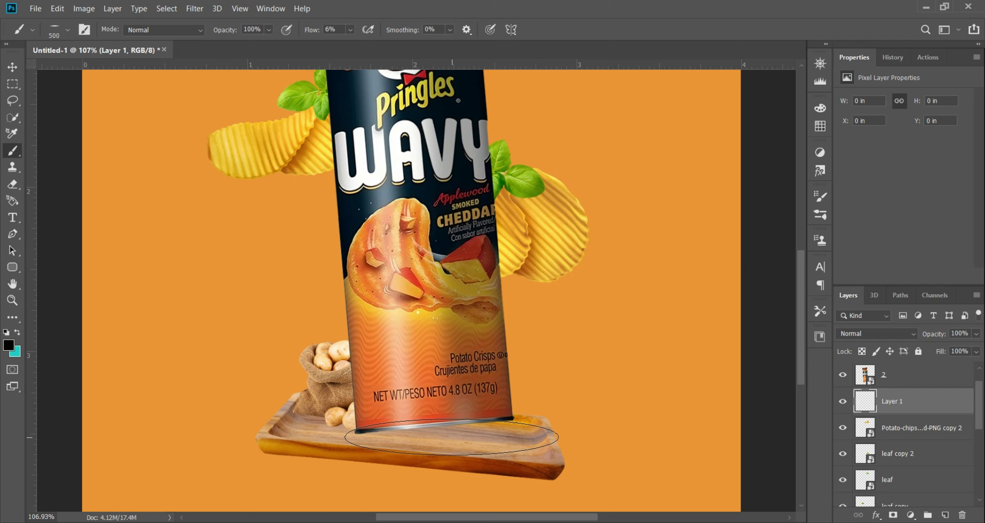
key(bracketleft)
click(437, 436)
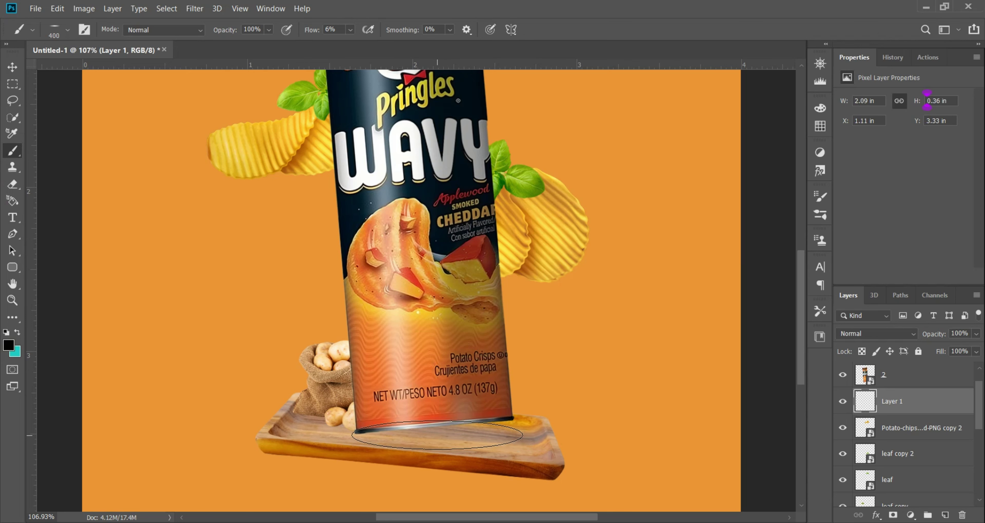
Raise the brush flow to 56% and darken the shadow on the tray directly beneath the can
click(350, 30)
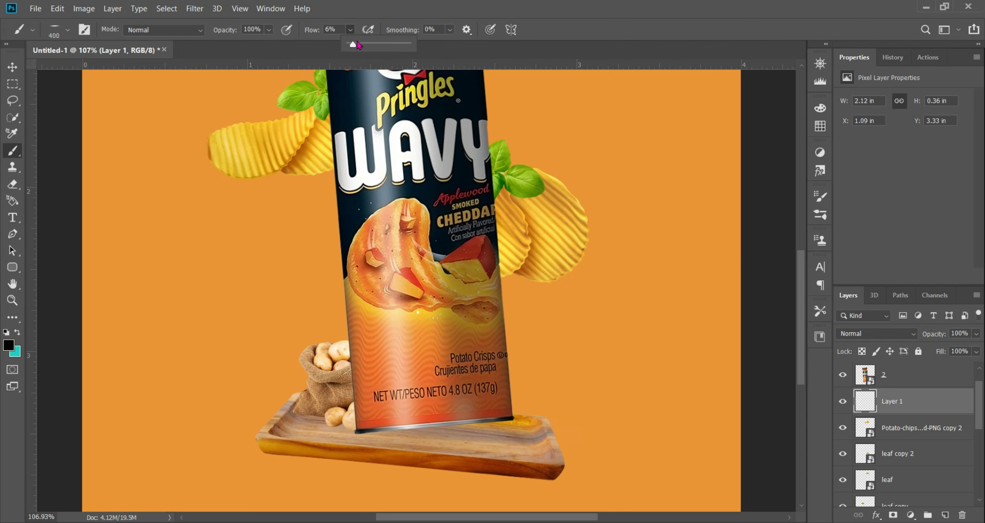
drag(350, 43, 374, 44)
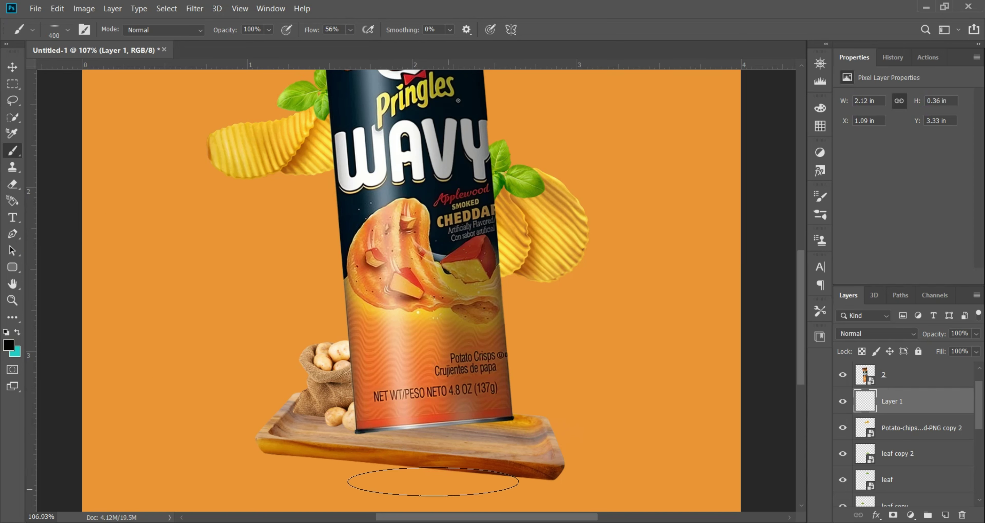
click(435, 433)
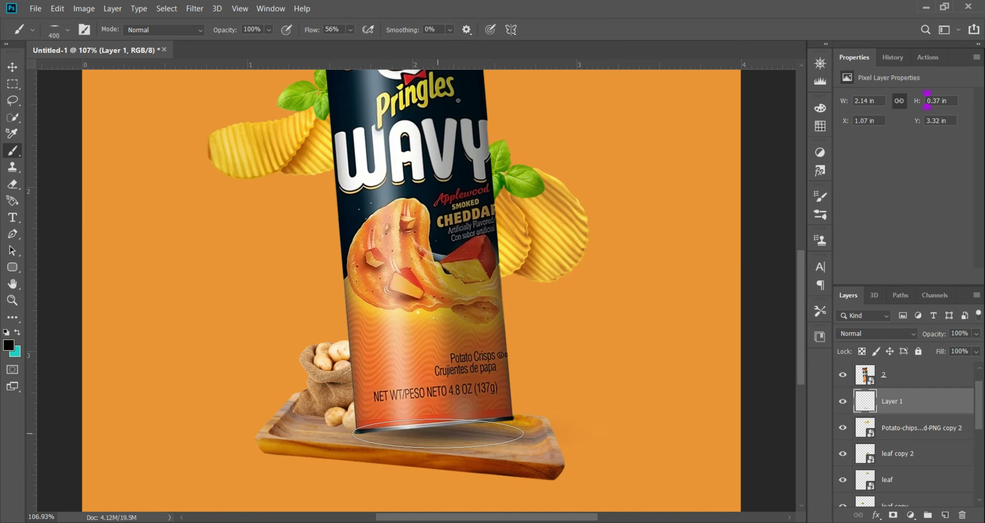
click(437, 434)
click(437, 433)
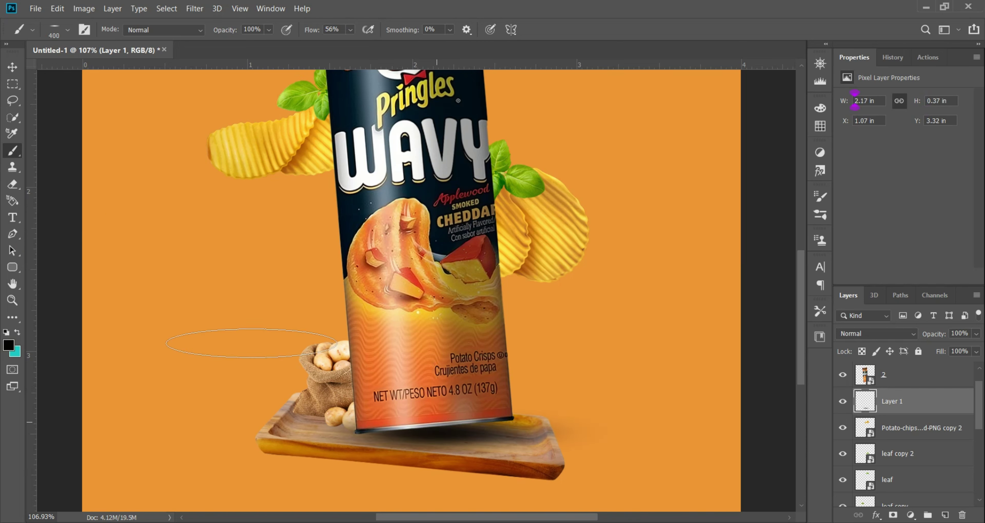
Rotate the can's shadow about -3.67° to follow the tilted base and position it just beneath the can
key(v)
scroll(448, 373, up, 5)
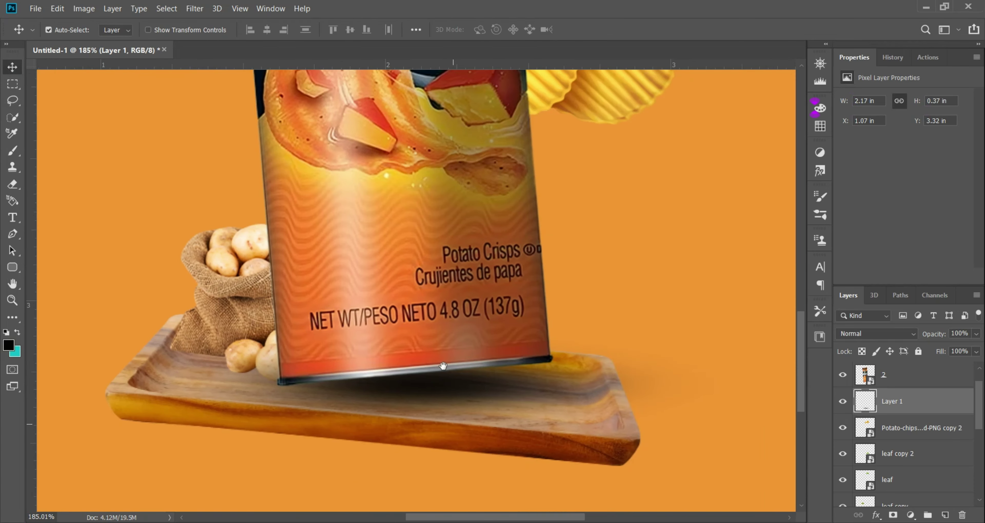
key(ctrl+t)
drag(729, 383, 796, 352)
drag(347, 403, 328, 401)
key(Down)
key(Down)
key(Down)
key(Down)
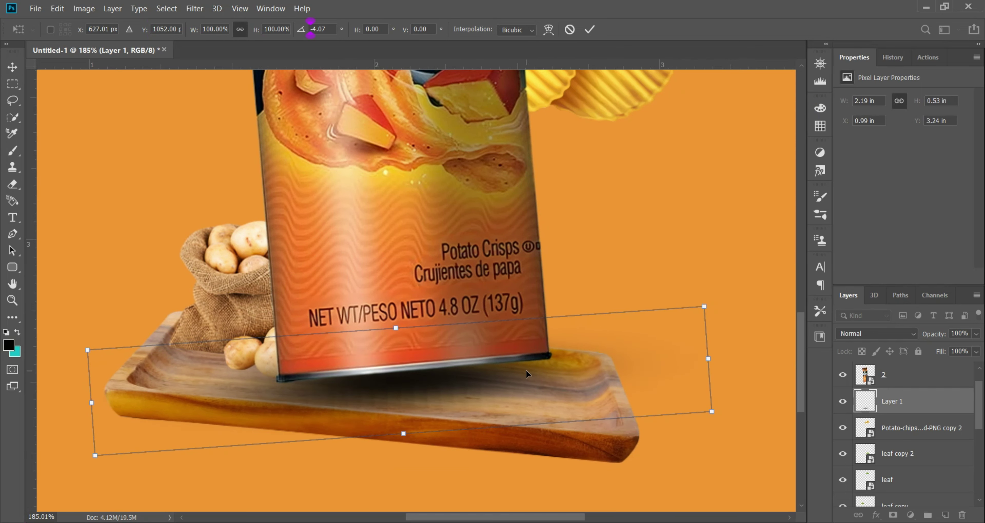
key(Up)
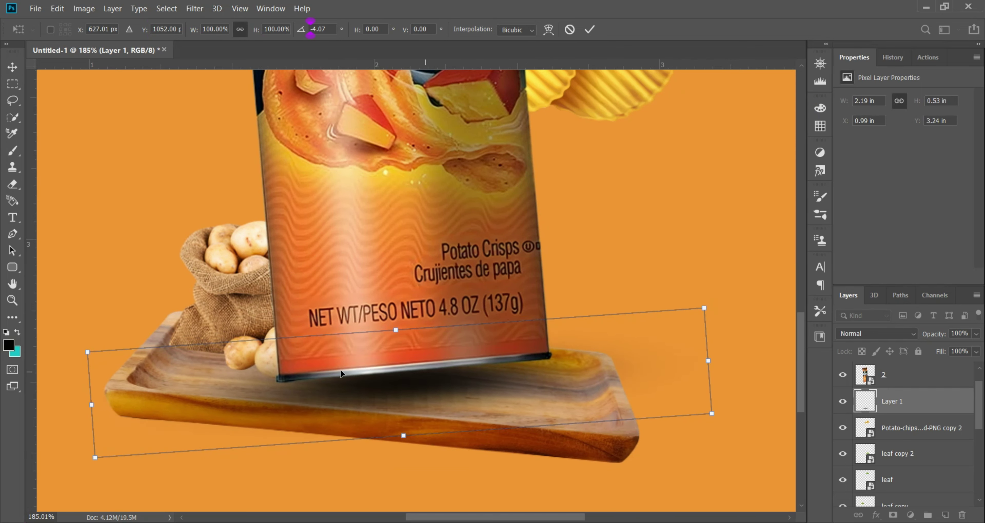
drag(85, 339, 86, 335)
scroll(653, 258, up, 10)
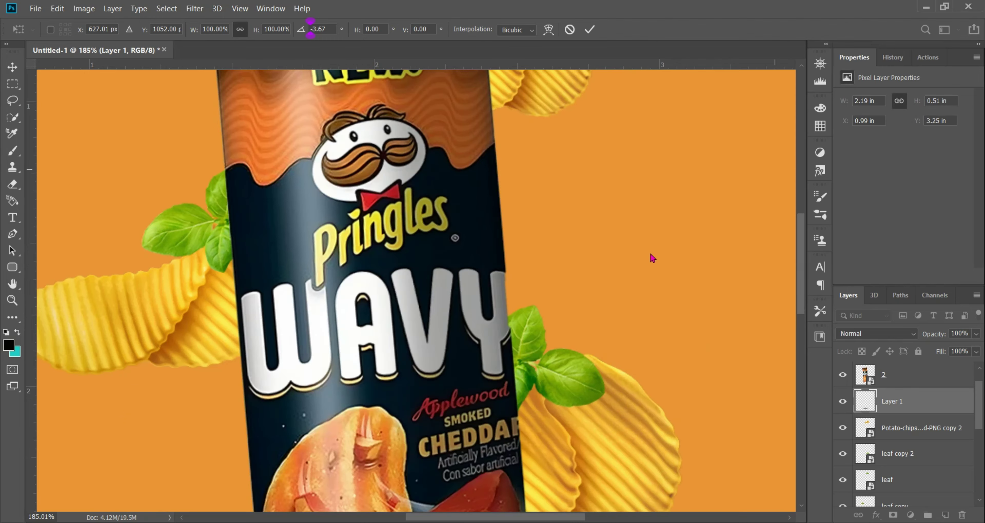
scroll(568, 298, down, 10)
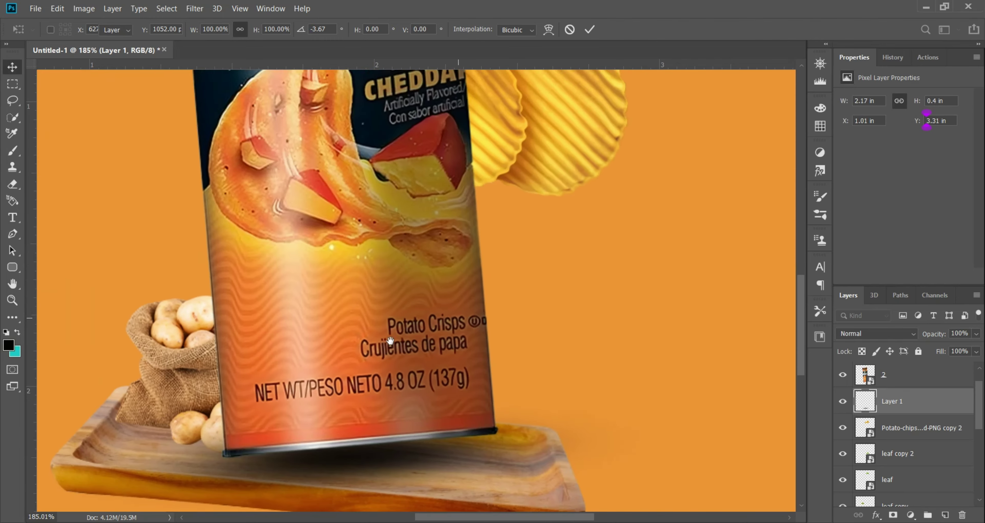
key(Return)
scroll(459, 304, up, 1)
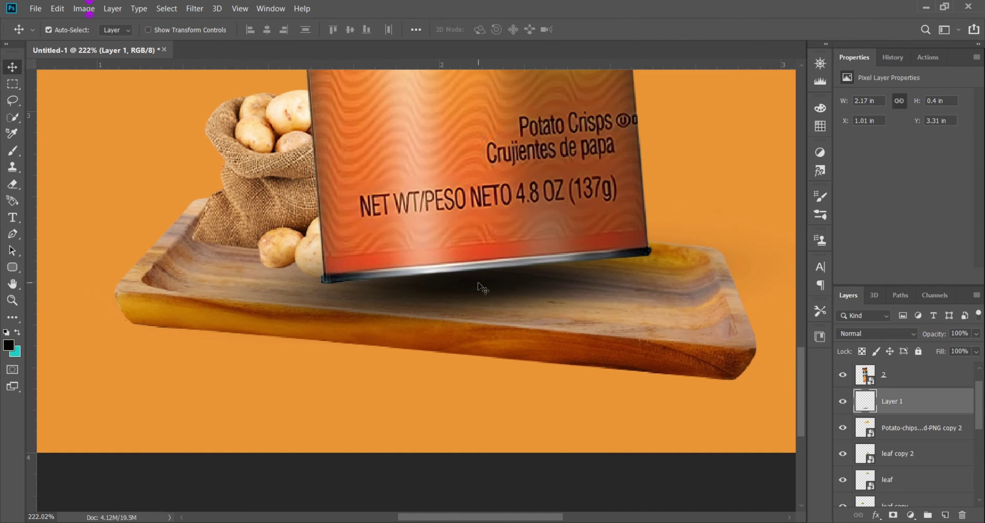
drag(478, 283, 484, 289)
Add a layer mask to Layer 1 and set the foreground colour to black (000000) for painting on it
scroll(484, 289, up, 3)
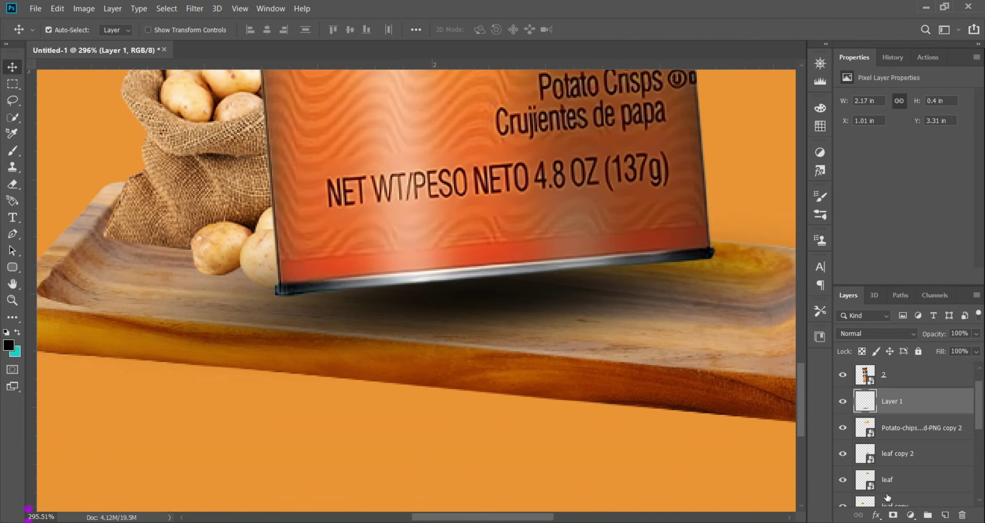
click(893, 515)
click(12, 152)
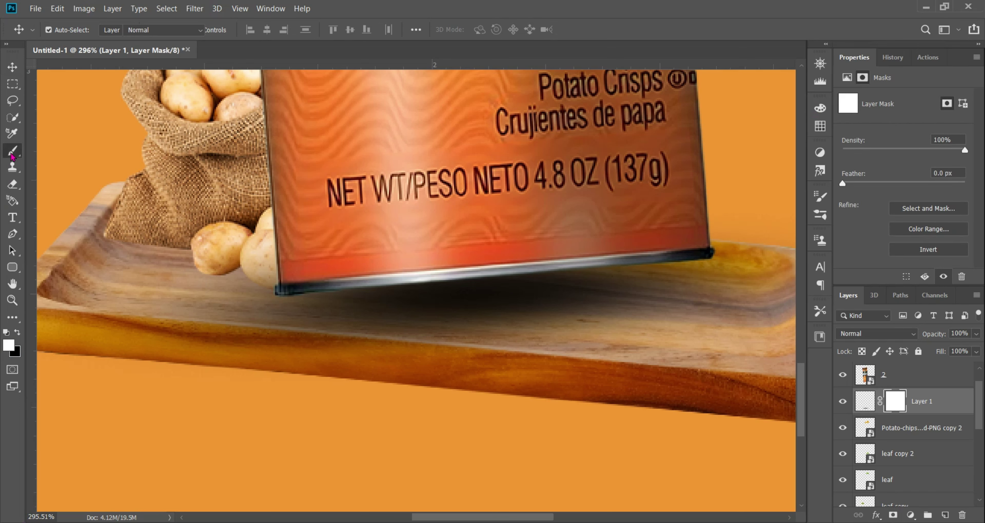
click(8, 346)
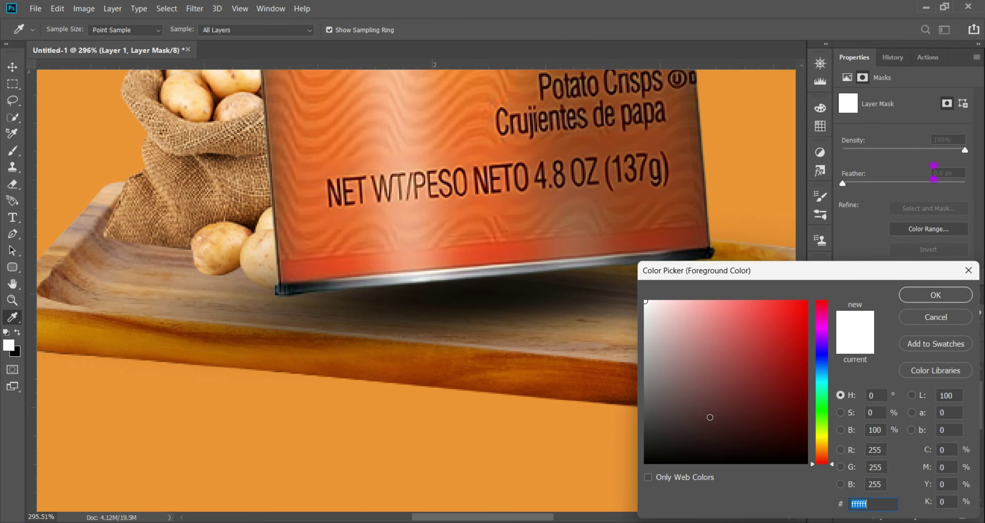
text(000000)
click(936, 295)
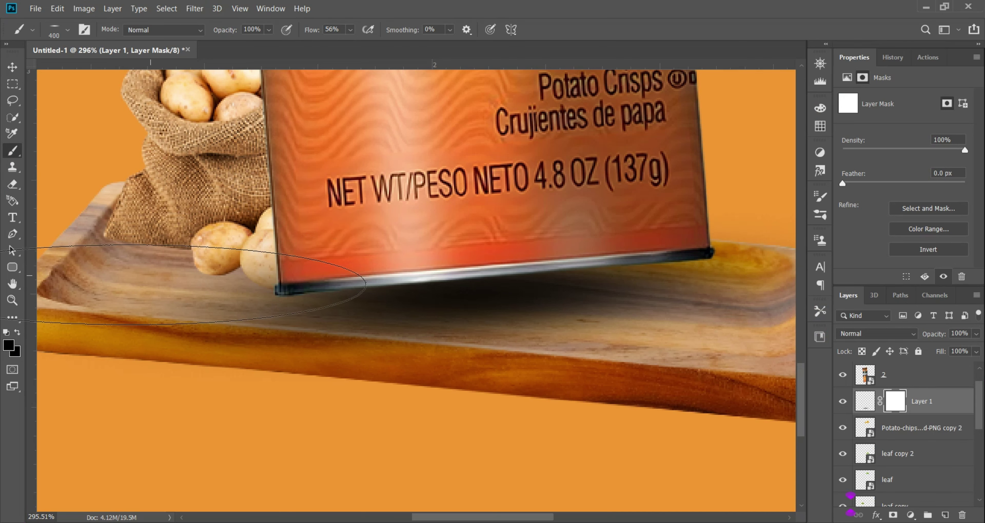
Switch the brush to the Soft Round tip and reduce its size for masking the shadow
click(67, 29)
double_click(72, 161)
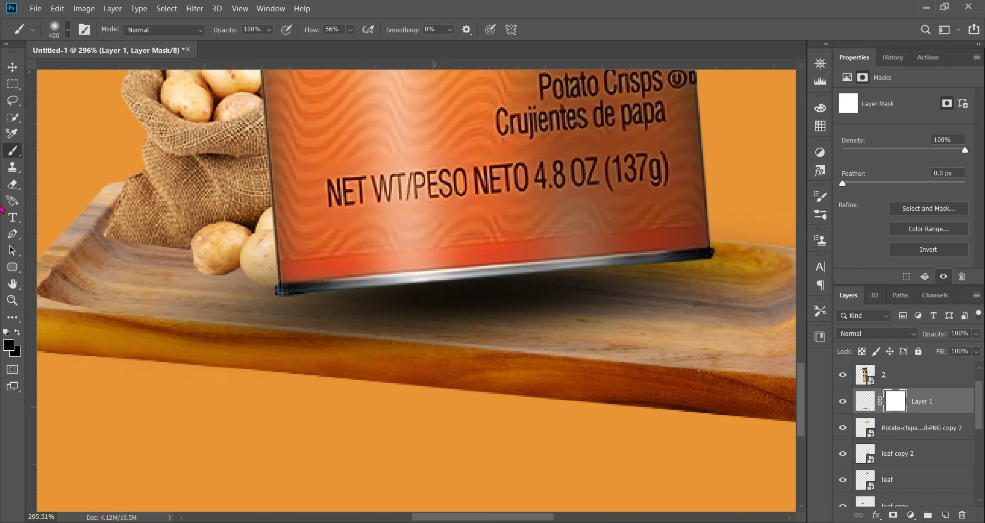
key(bracketleft)
key(bracketleft)
key(bracketleft)
key(bracketleft)
key(bracketleft)
key(bracketleft)
key(bracketleft)
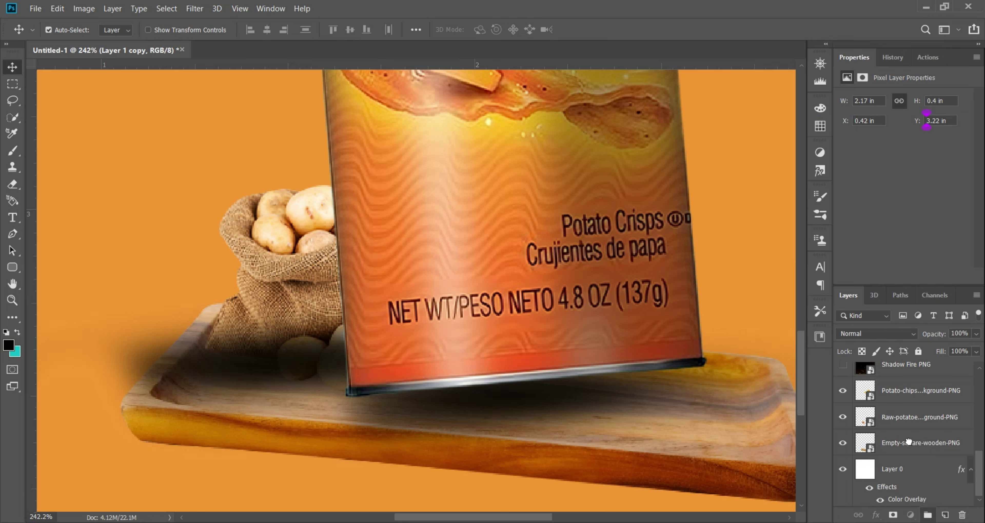
Place Layer 1 copy directly above the wooden tray layer and shrink this shadow to about 1.17 × 0.16 in beneath the potato sack
click(441, 436)
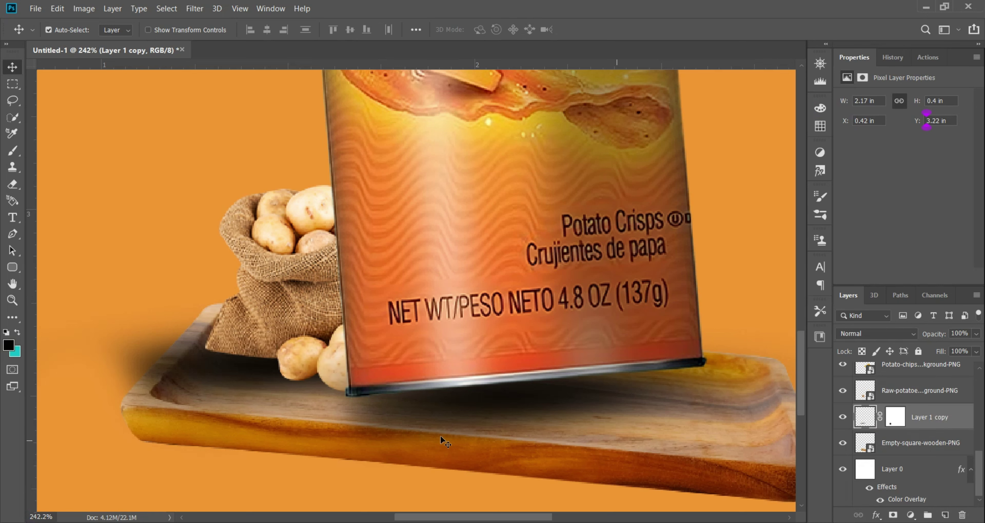
key(ctrl+t)
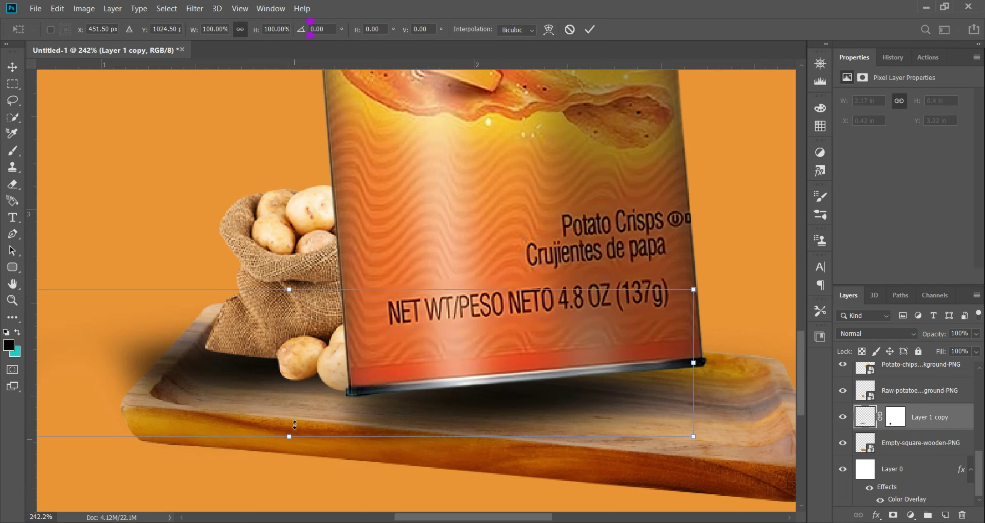
drag(283, 436, 295, 370)
drag(299, 334, 285, 377)
drag(272, 413, 267, 393)
key(Return)
Rotate the sack's shadow about 6.36° to match the tray's slope and shift it slightly beneath the potatoes
scroll(292, 355, up, 2)
scroll(292, 356, up, 2)
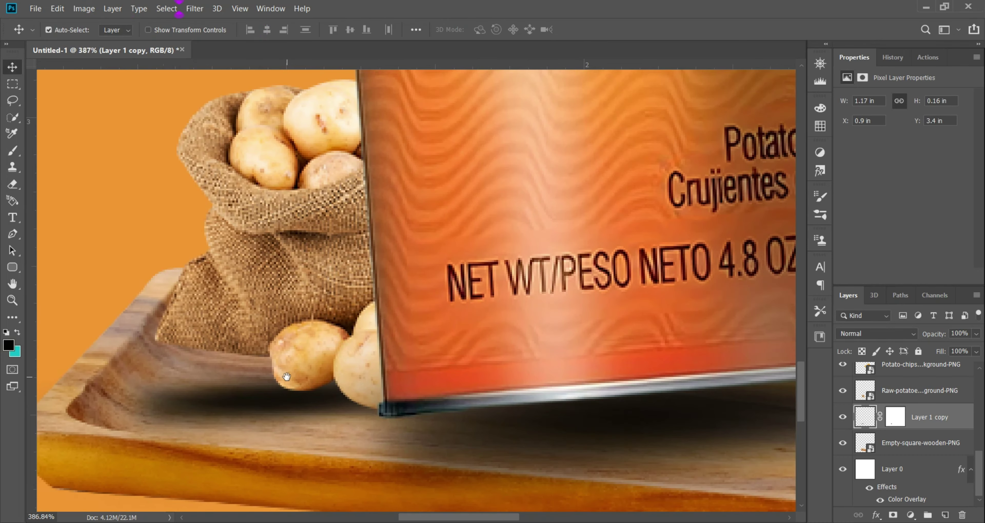
key(ctrl+t)
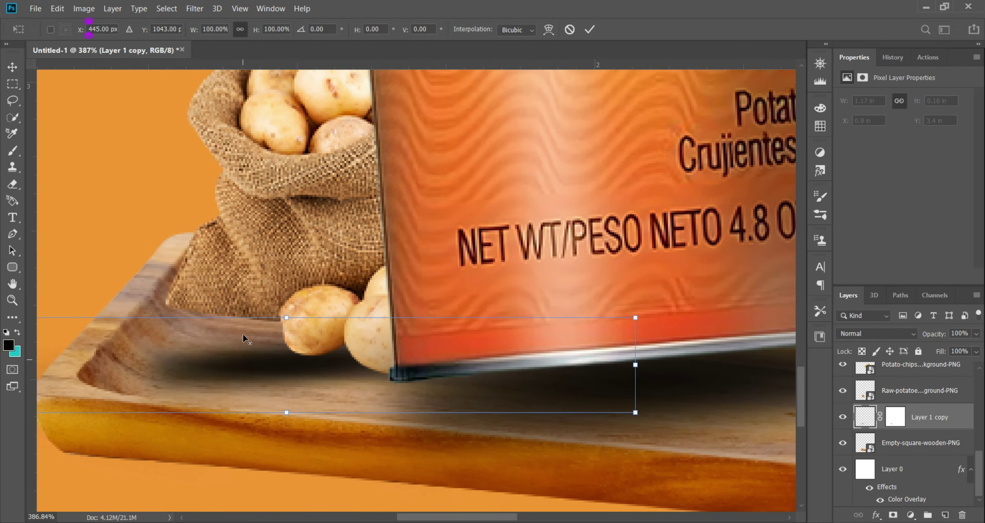
scroll(246, 339, down, 1)
drag(284, 303, 301, 270)
drag(637, 441, 631, 399)
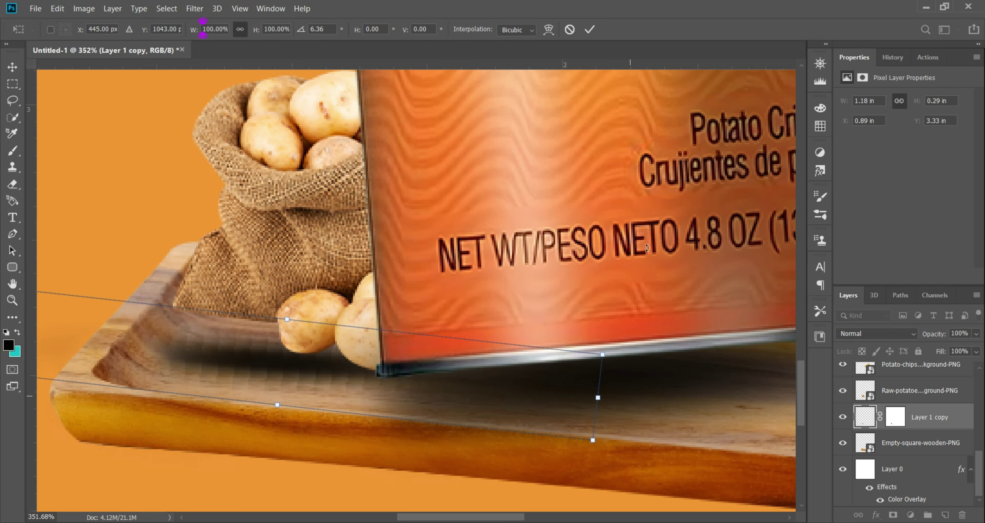
key(Return)
drag(308, 378, 311, 384)
Lower the sack shadow's opacity to 82% and move it up closer to the sack and potatoes
click(977, 334)
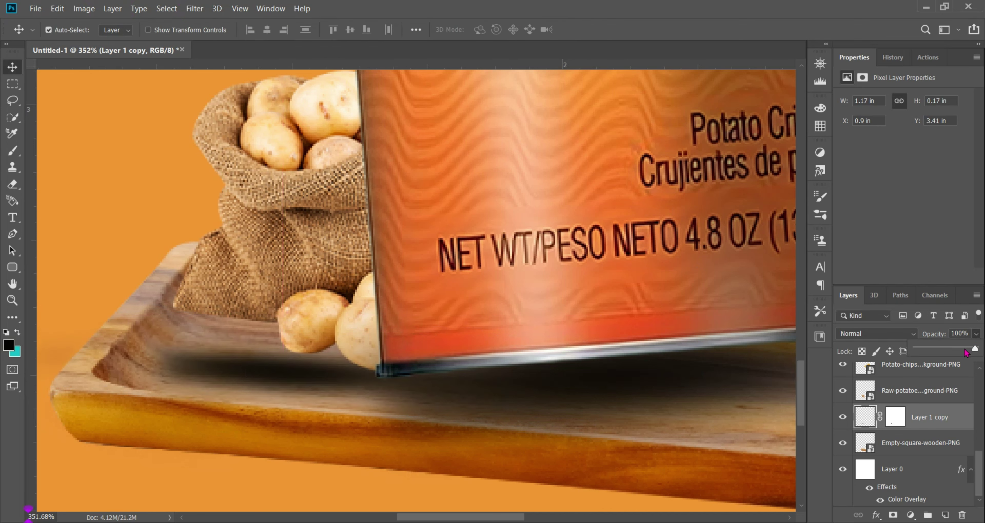
mouse_move(978, 348)
mouse_down()
mouse_move(955, 350)
mouse_move(965, 350)
mouse_up()
click(255, 356)
drag(255, 356, 257, 354)
Paint black with the soft brush on Layer 1 copy's mask to hide the shadow spilling past the tray's left edge
scroll(474, 355, down, 5)
scroll(474, 355, down, 3)
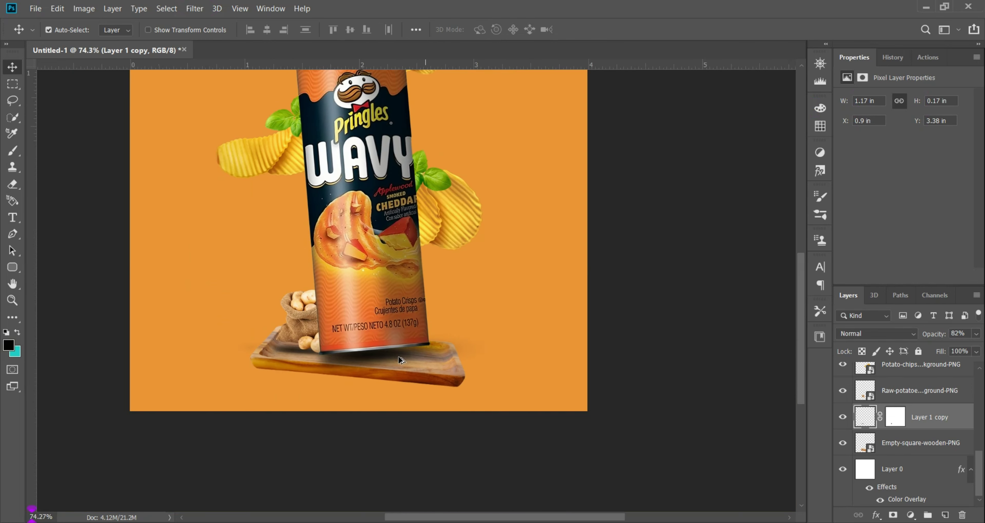
scroll(354, 479, up, 3)
scroll(355, 478, up, 5)
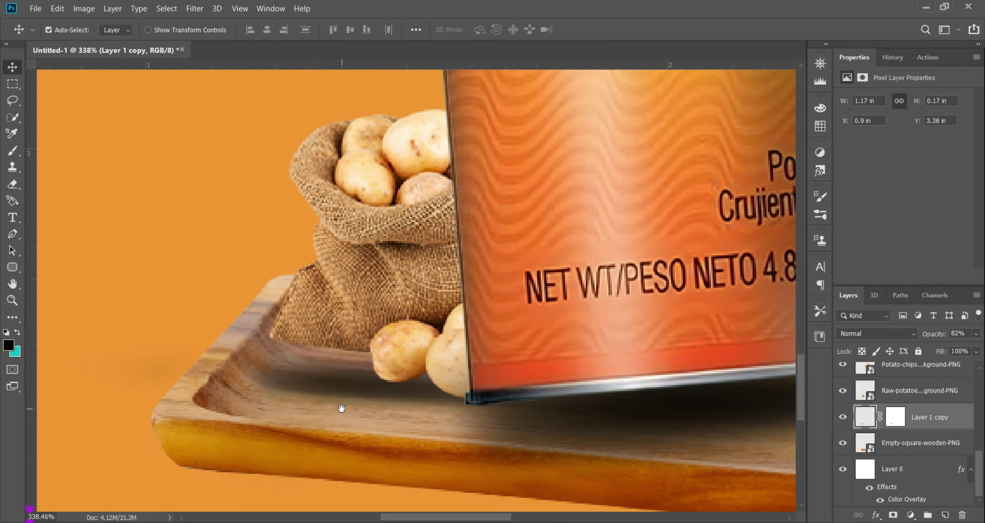
click(902, 422)
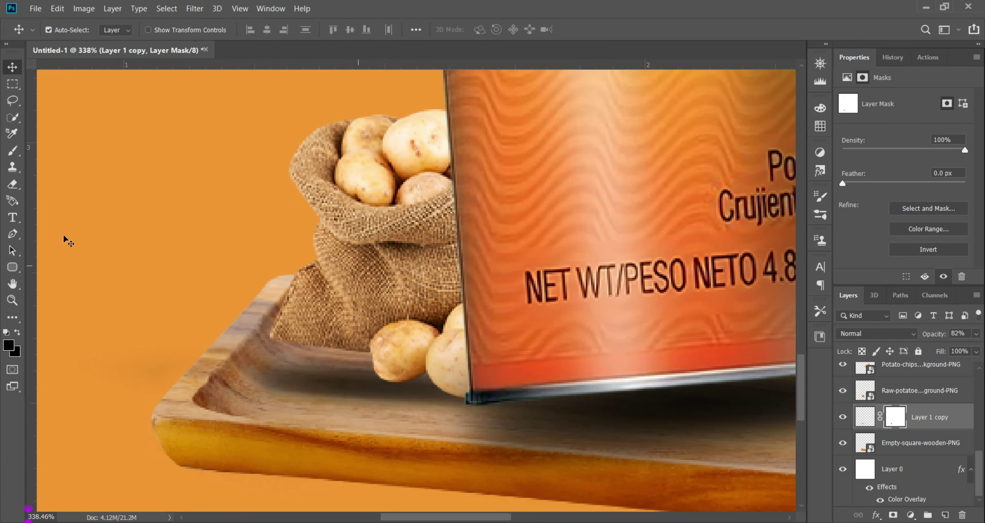
click(13, 150)
scroll(464, 307, down, 3)
scroll(464, 307, down, 3)
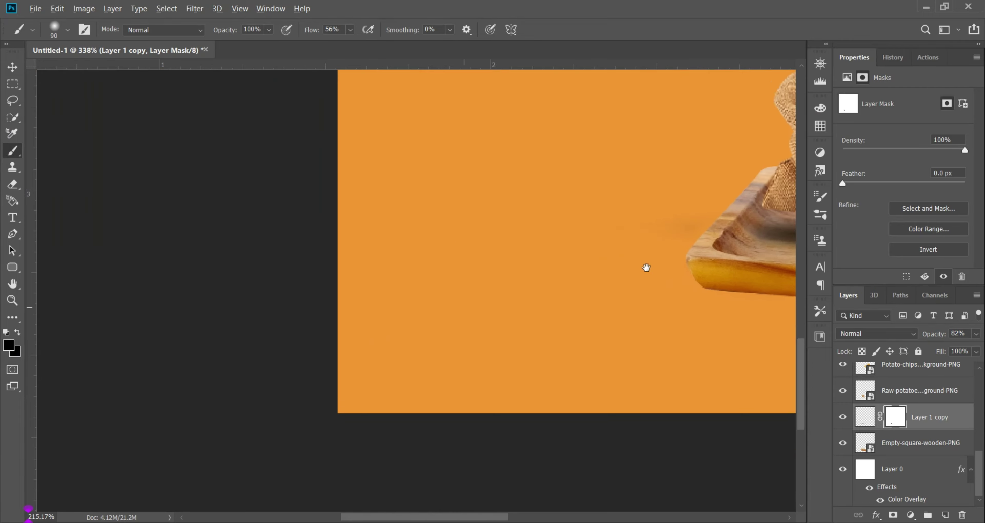
scroll(363, 366, up, 3)
scroll(378, 347, up, 1)
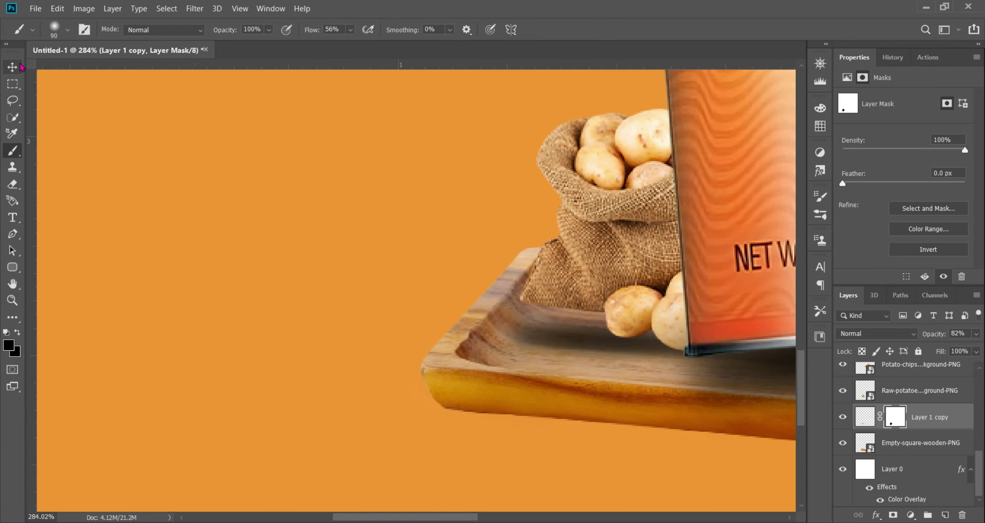
Switch to the Move tool and deselect all layers with the whole composition in view
click(13, 67)
key(ctrl+0)
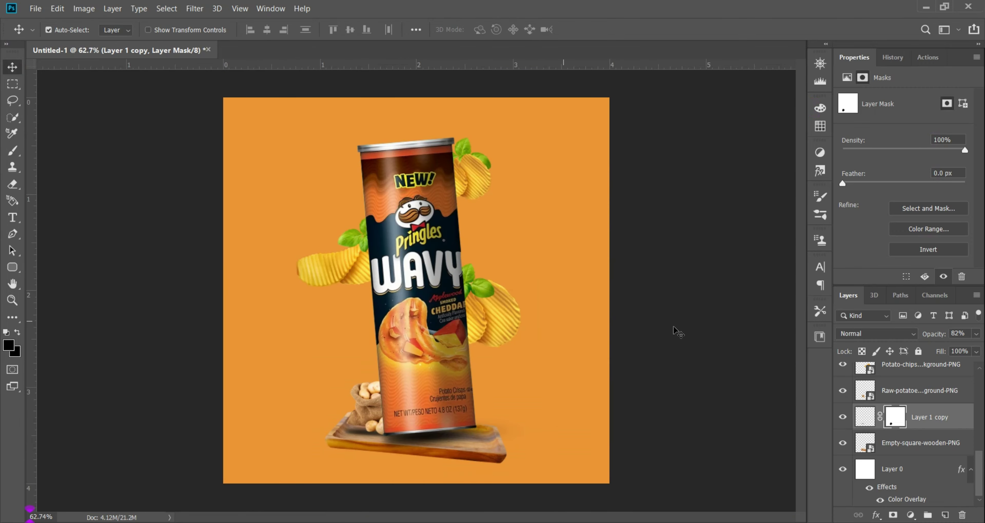
click(723, 322)
scroll(406, 407, up, 1)
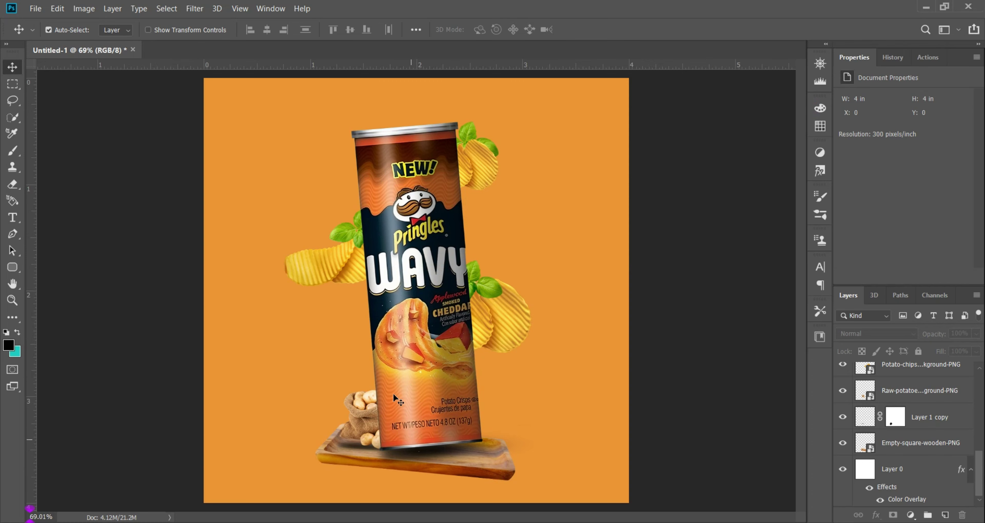
Add a new empty layer directly above Layer 0, beneath the wooden tray layer
scroll(409, 459, up, 5)
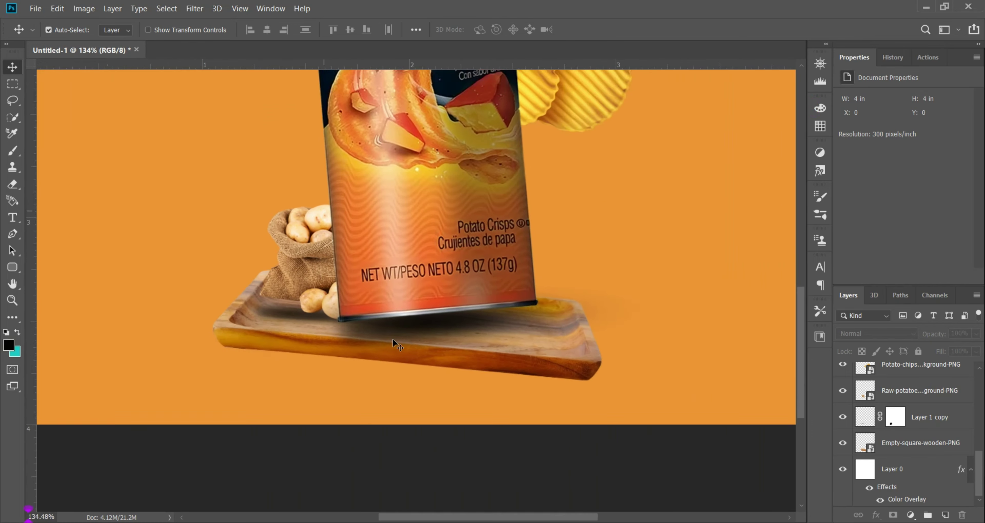
click(373, 375)
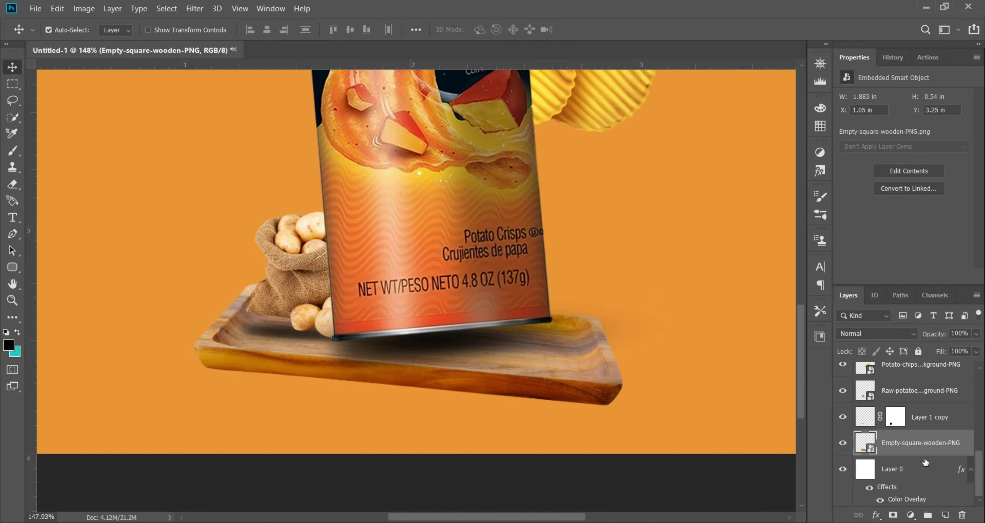
click(924, 479)
click(945, 515)
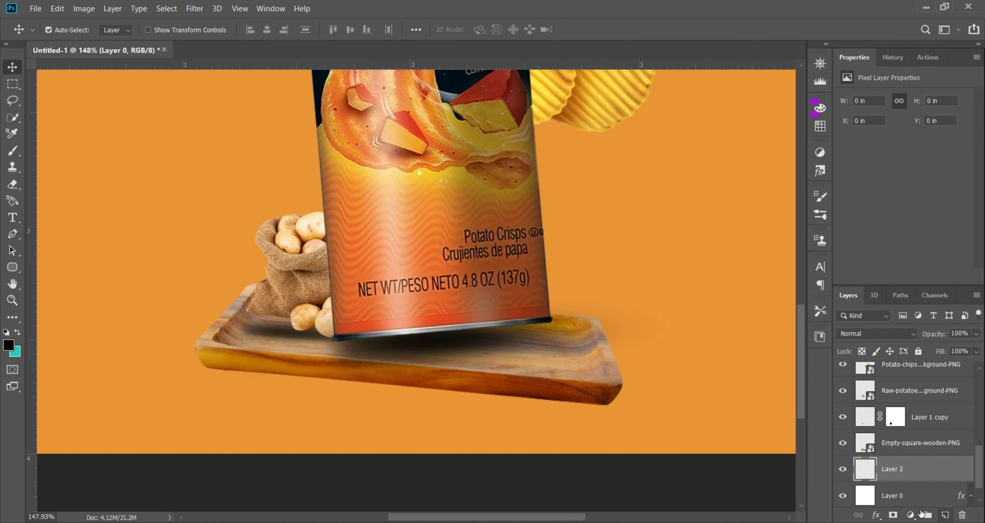
Set the foreground color to a near-black brown based on the sampled orange background
click(8, 346)
click(222, 410)
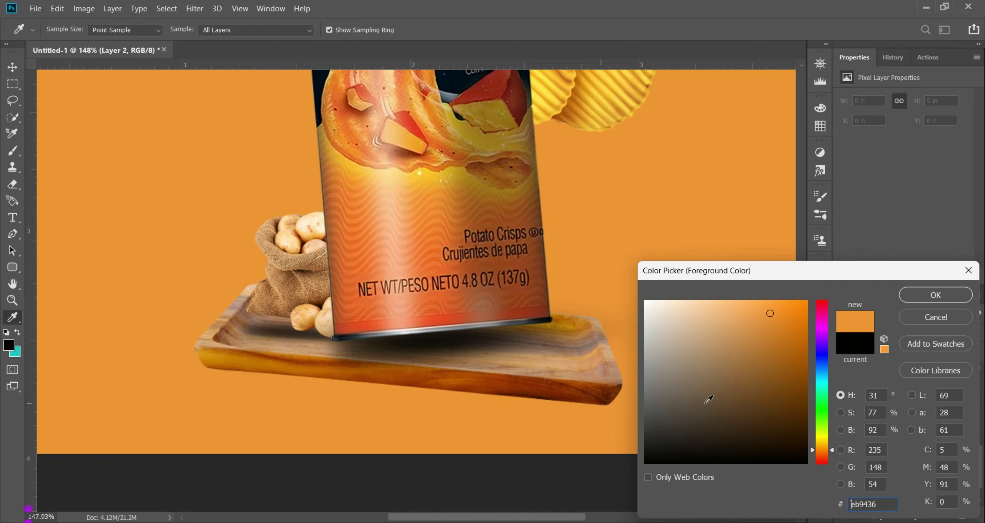
click(763, 459)
click(936, 296)
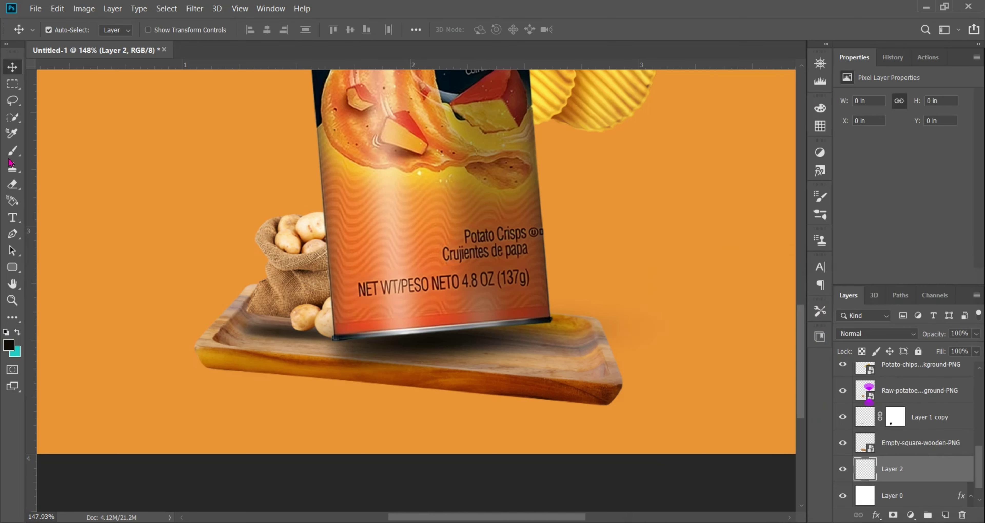
Paint a wide, soft ground shadow beneath the tray across the canvas with the flattened soft brush at 500 px and 6% flow
key(b)
click(57, 35)
key(Return)
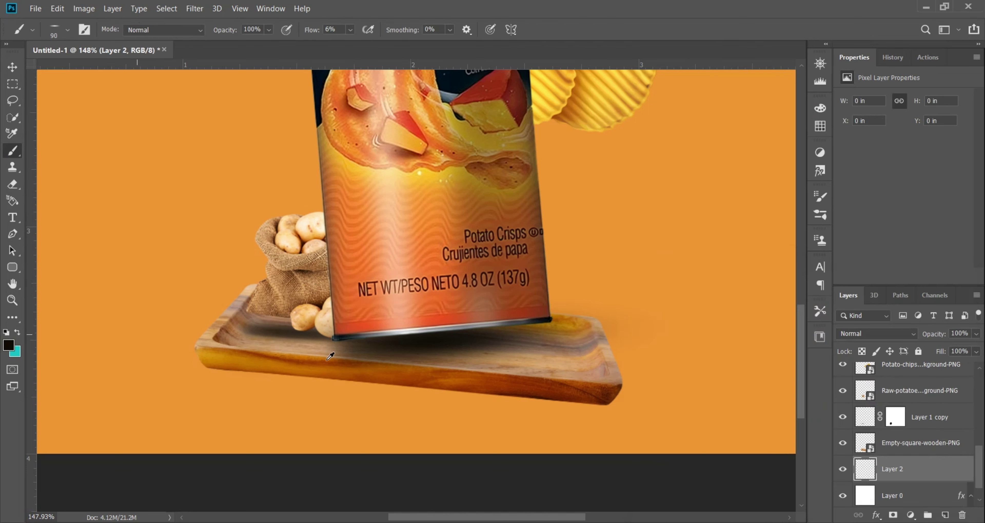
scroll(336, 395, down, 3)
key(bracketright)
key(bracketright)
key(bracketright)
key(bracketright)
key(bracketright)
key(bracketright)
key(bracketright)
key(bracketright)
key(bracketright)
key(bracketright)
key(bracketright)
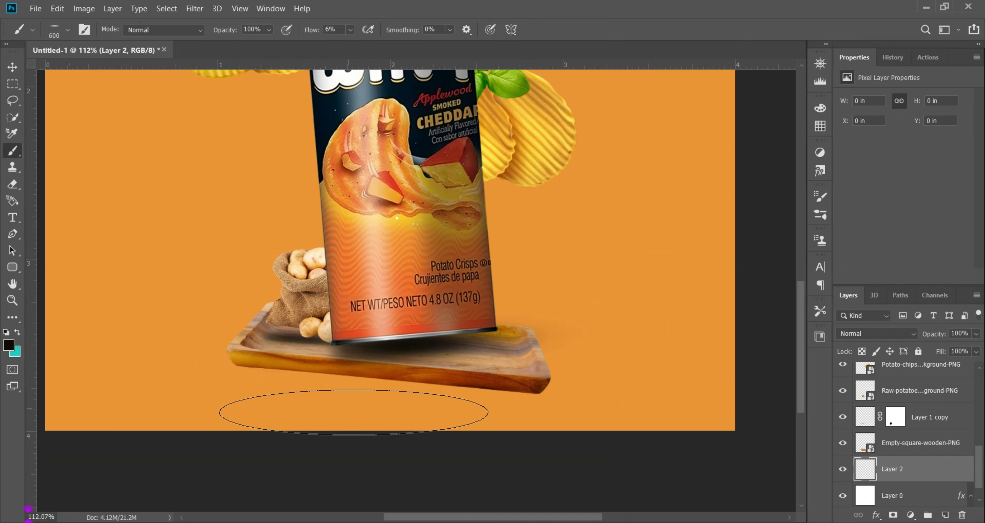
key(bracketleft)
key(bracketleft)
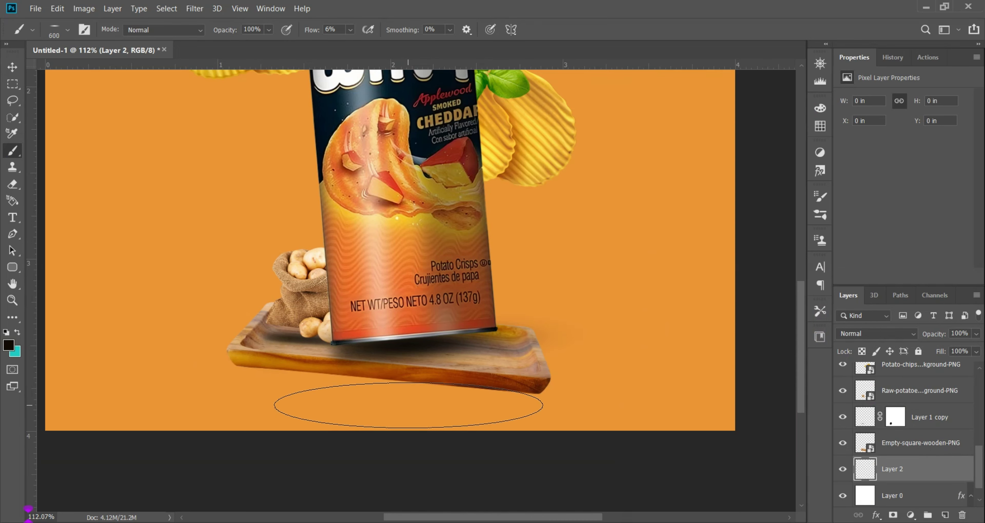
mouse_move(420, 404)
mouse_down()
mouse_move(245, 401)
mouse_move(496, 408)
mouse_move(242, 396)
mouse_up()
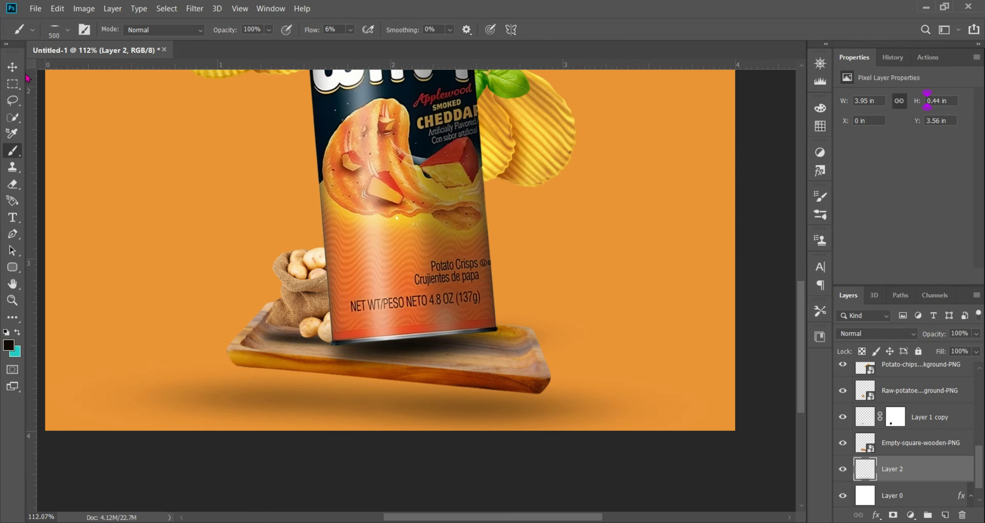
click(12, 67)
scroll(414, 381, down, 3)
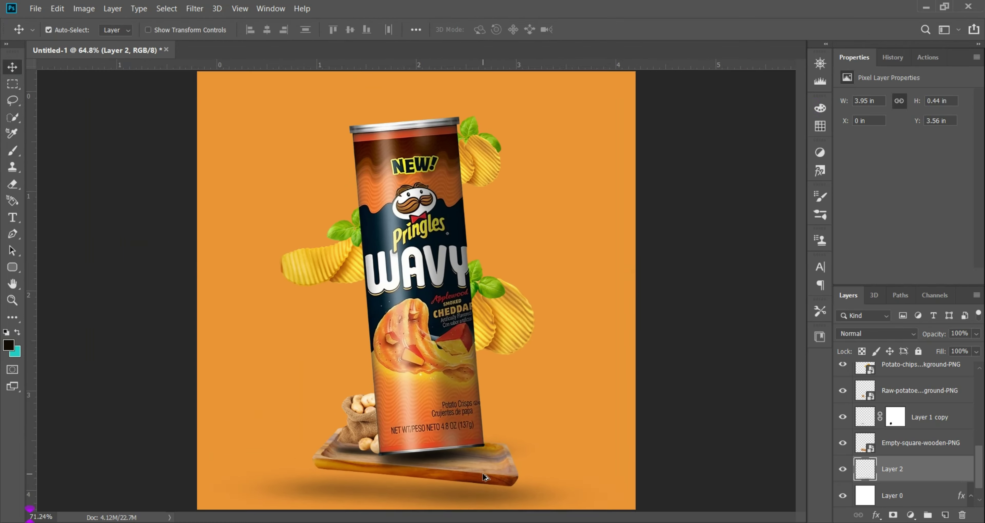
Lower the opacity of the sack's shadow on Layer 1 copy to 58% and nudge the shadow slightly down
scroll(484, 478, up, 3)
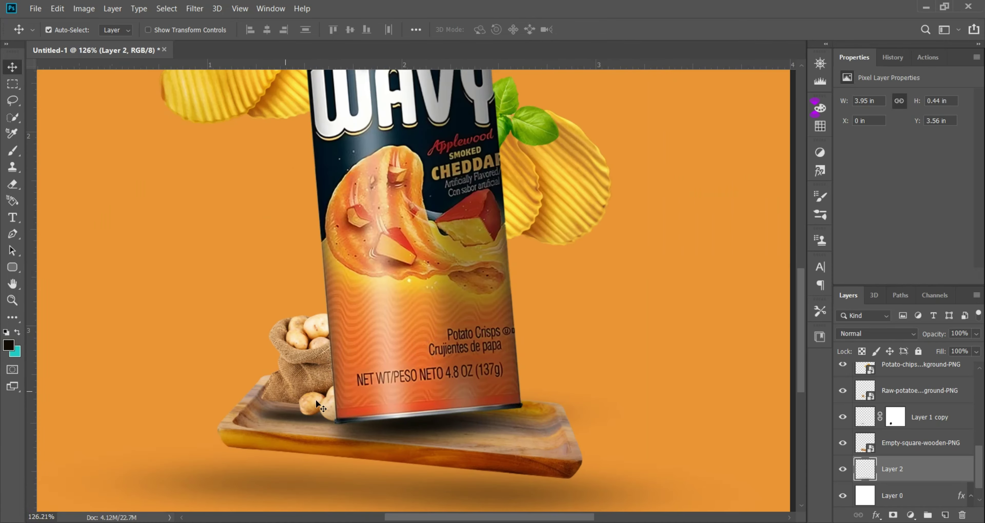
drag(390, 435, 389, 361)
scroll(317, 393, up, 3)
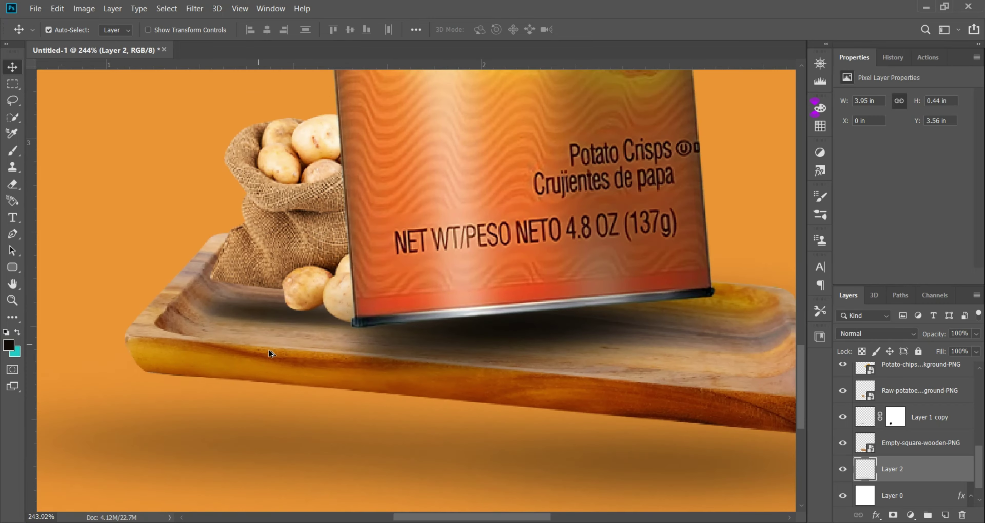
click(253, 282)
click(262, 310)
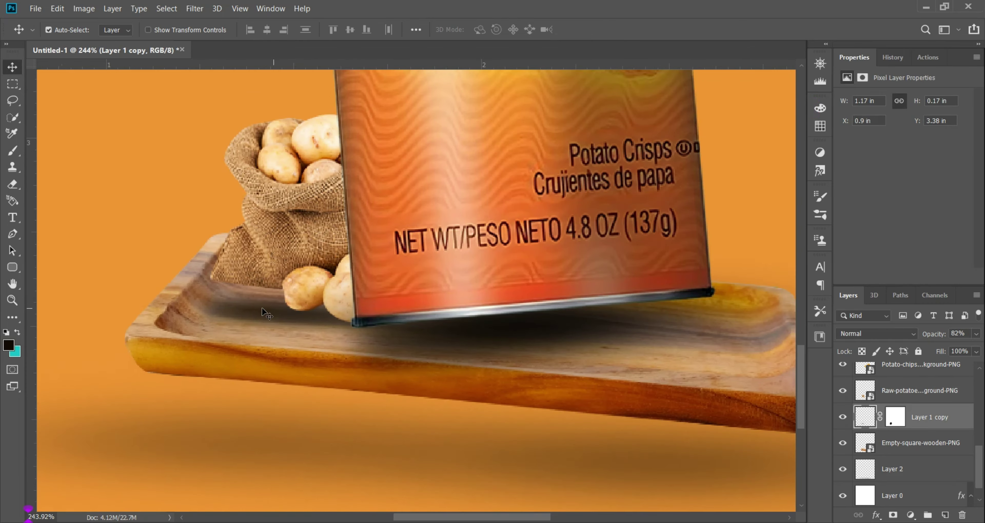
click(977, 334)
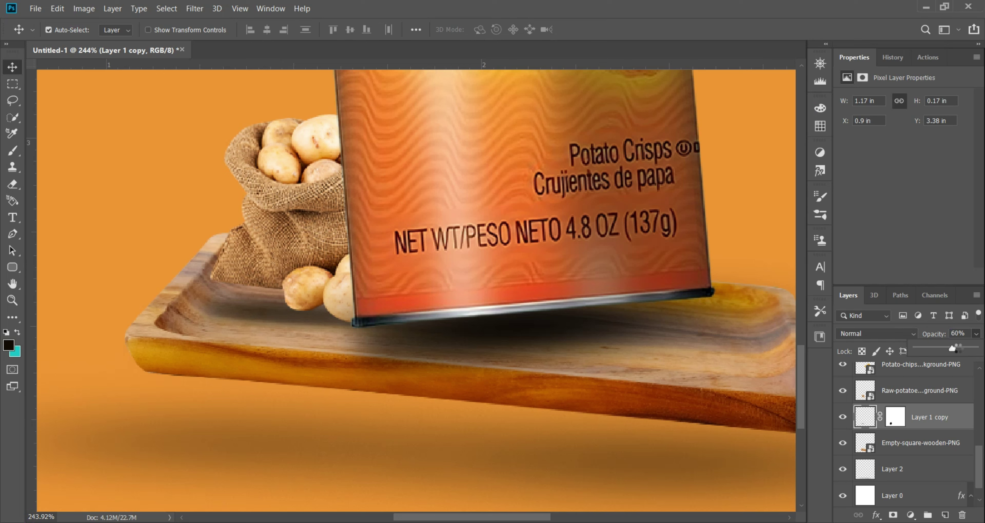
drag(959, 349, 958, 348)
click(475, 363)
click(271, 310)
drag(272, 309, 271, 314)
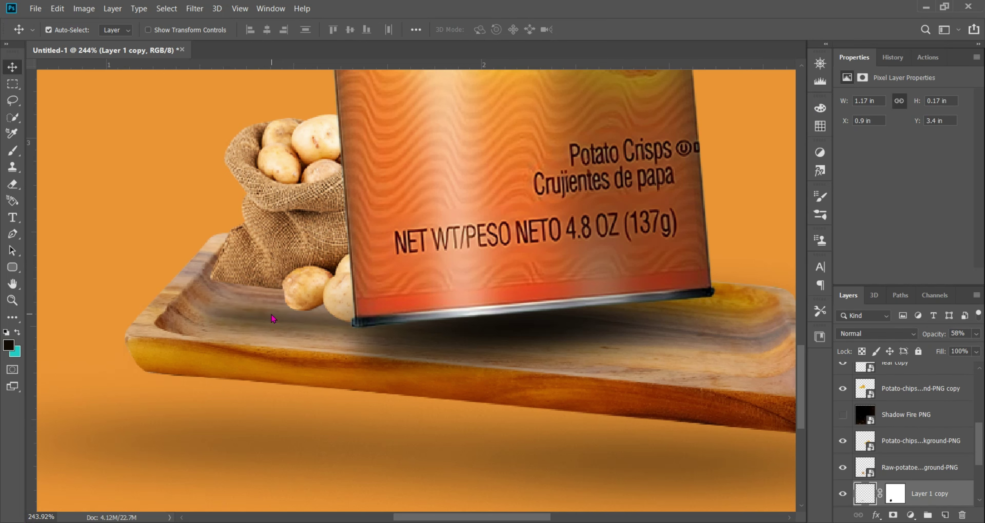
Set the opacity of the sack's shadow to 68%
click(977, 334)
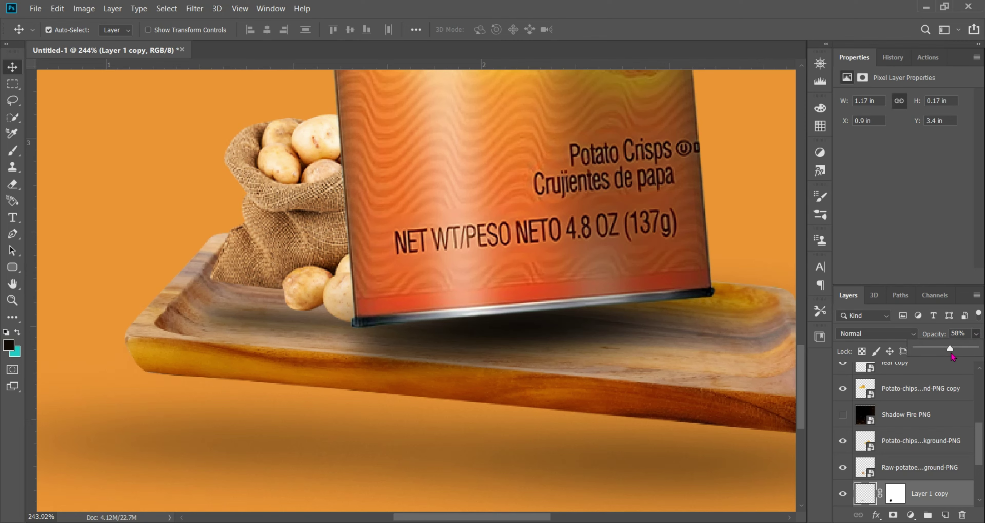
drag(956, 350, 957, 349)
scroll(750, 352, down, 8)
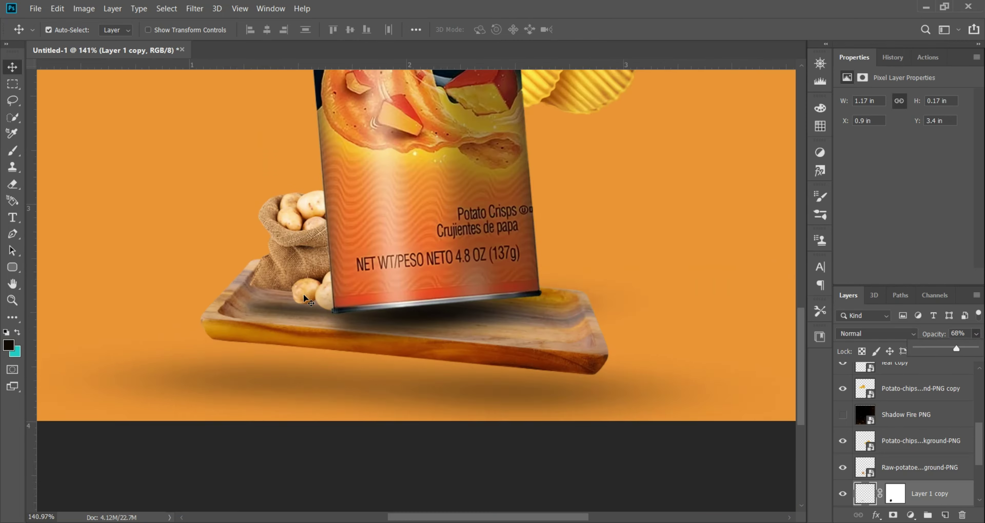
Enlarge the sack's shadow to about 1.67 × 0.26 in with Free Transform, reposition it under the potatoes, and deselect the layer
scroll(260, 478, up, 6)
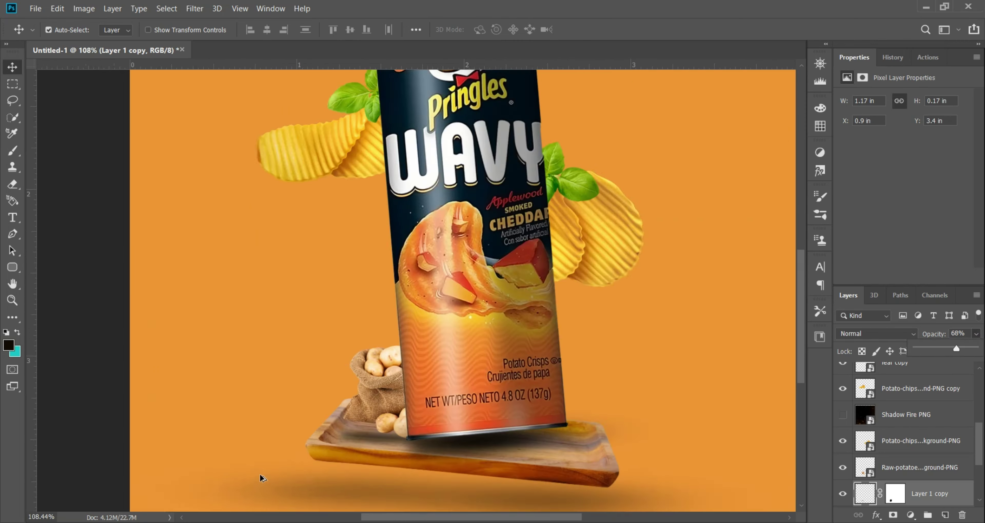
key(ctrl+t)
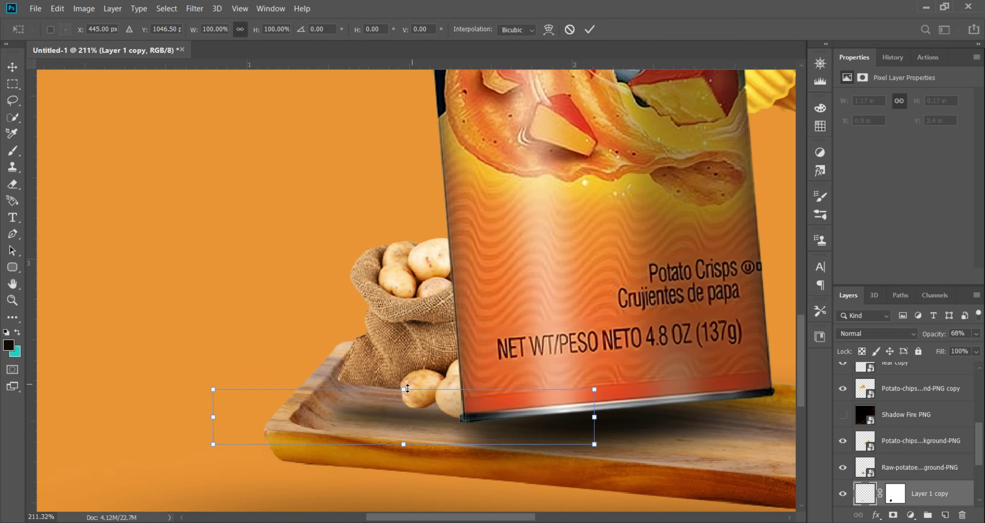
drag(407, 390, 404, 359)
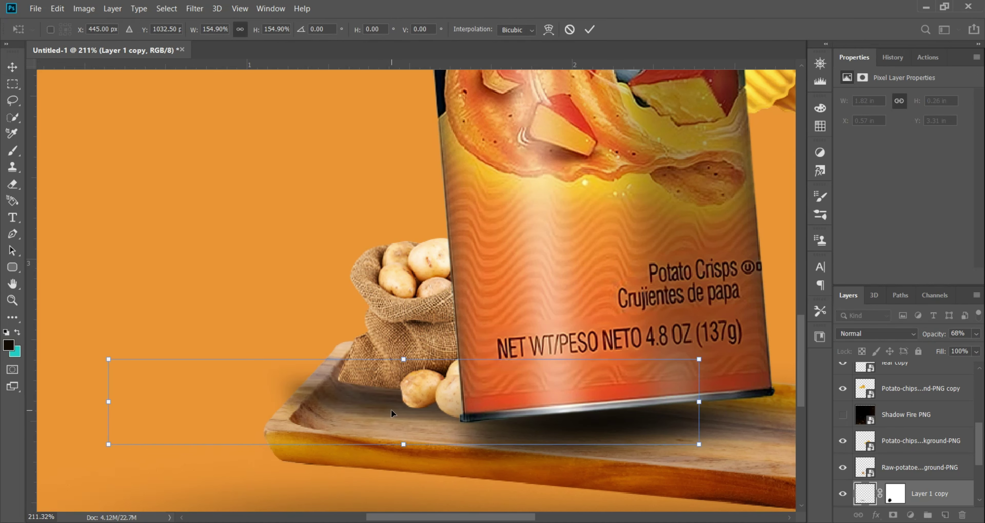
drag(391, 413, 393, 424)
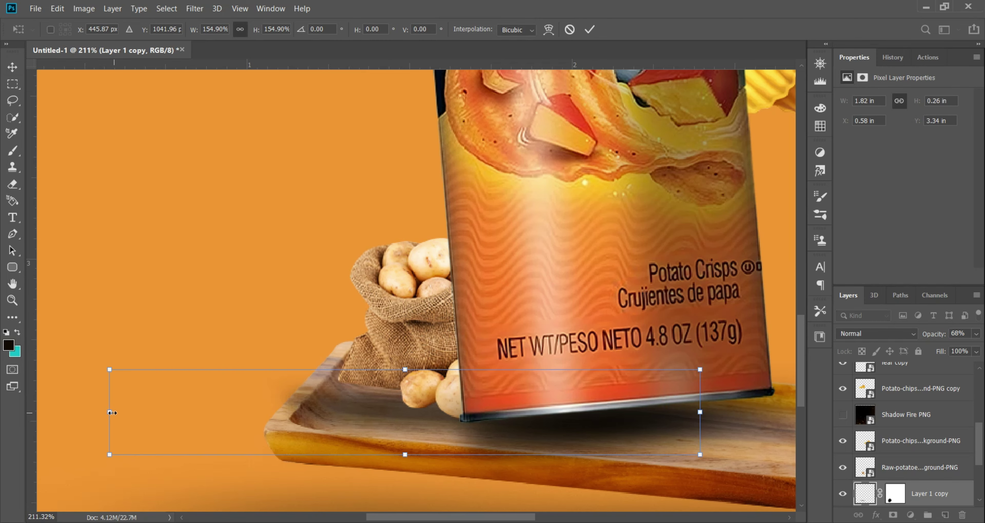
drag(112, 413, 155, 413)
drag(387, 408, 371, 405)
key(Return)
scroll(180, 196, down, 3)
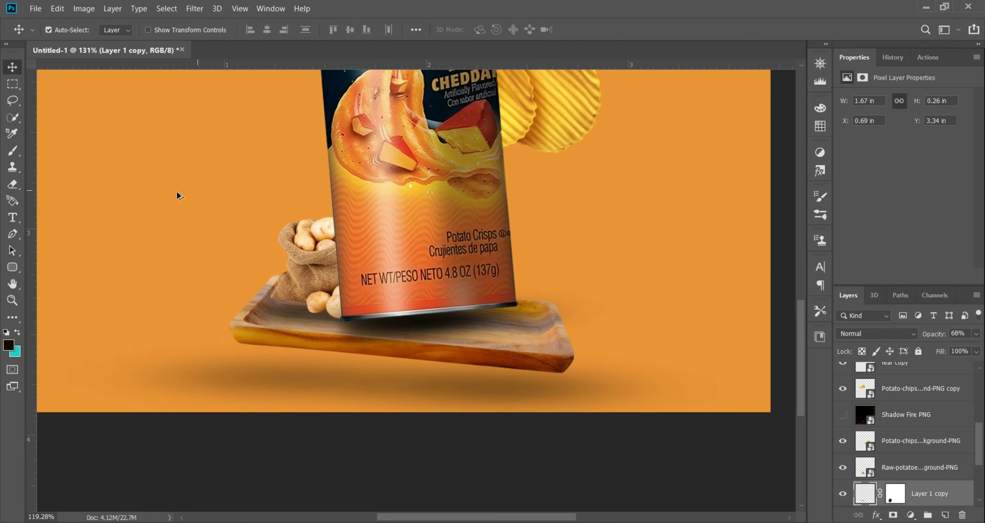
scroll(180, 196, down, 3)
scroll(300, 318, up, 1)
scroll(300, 318, down, 1)
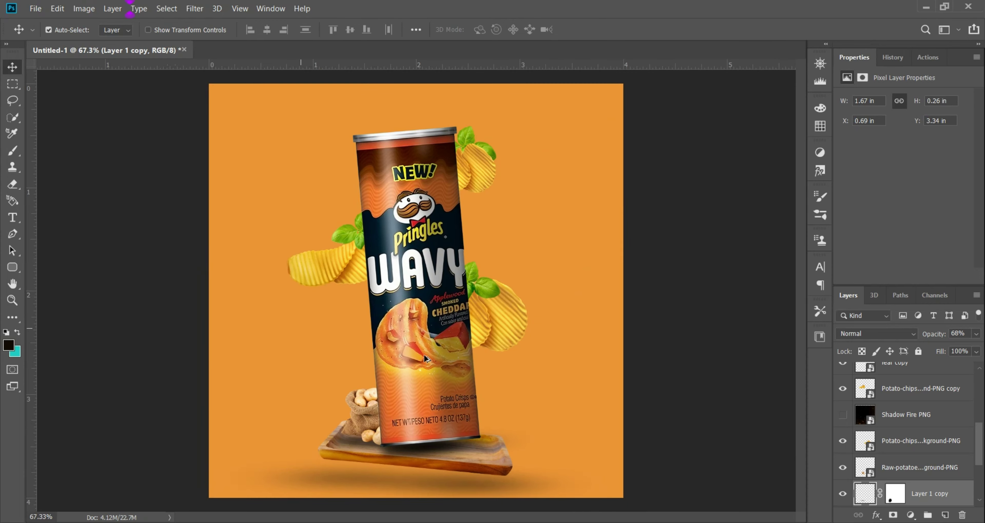
click(696, 360)
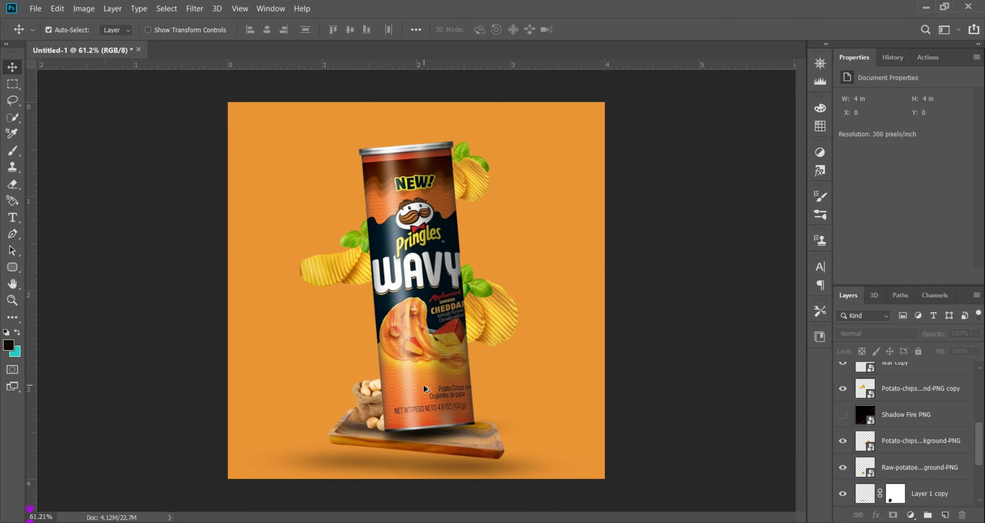
Show the hidden Shadow Fire PNG layer to add glowing sparks over the orange background
scroll(424, 385, up, 1)
scroll(424, 386, down, 1)
scroll(843, 402, down, 1)
click(842, 388)
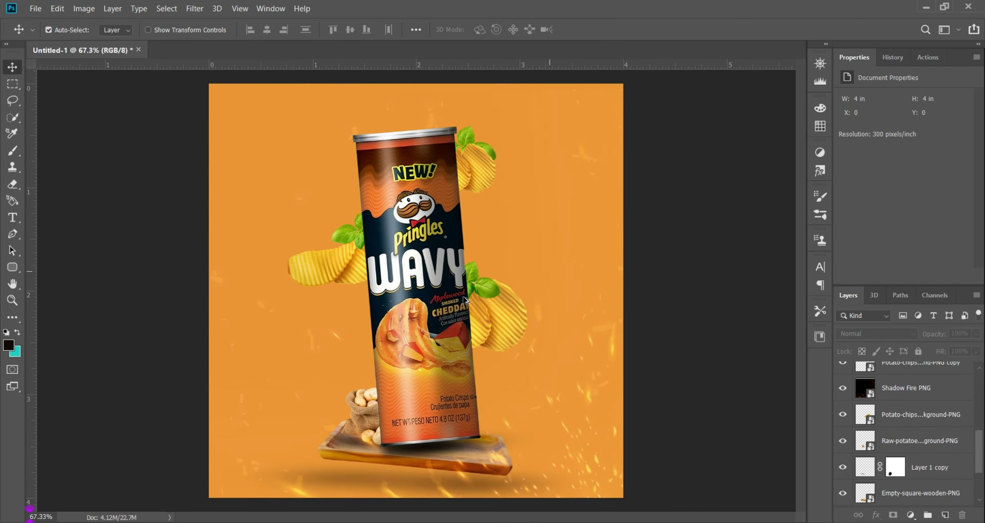
click(843, 388)
click(843, 389)
Add a new empty layer at the top of the layer stack, above Curves 1
scroll(420, 305, up, 2)
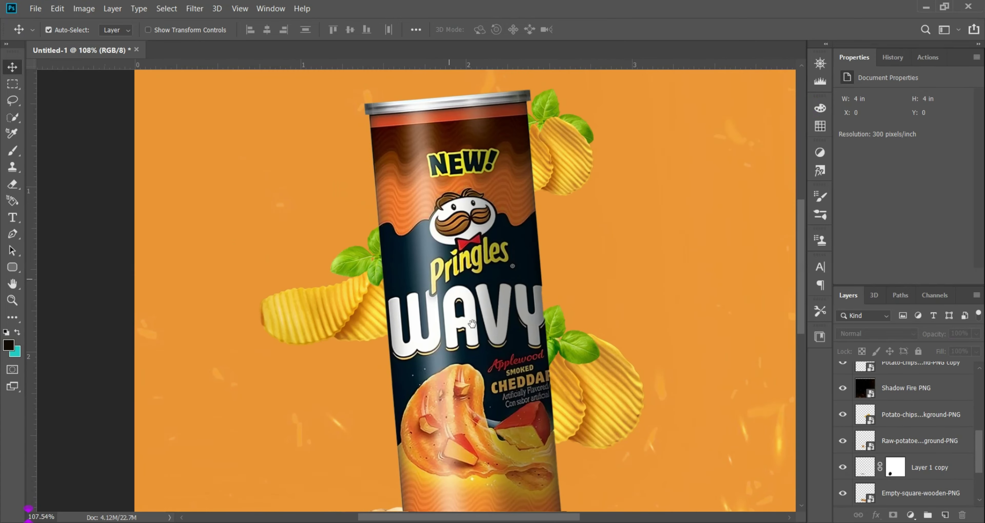
scroll(857, 401, up, 5)
scroll(857, 401, up, 3)
click(906, 376)
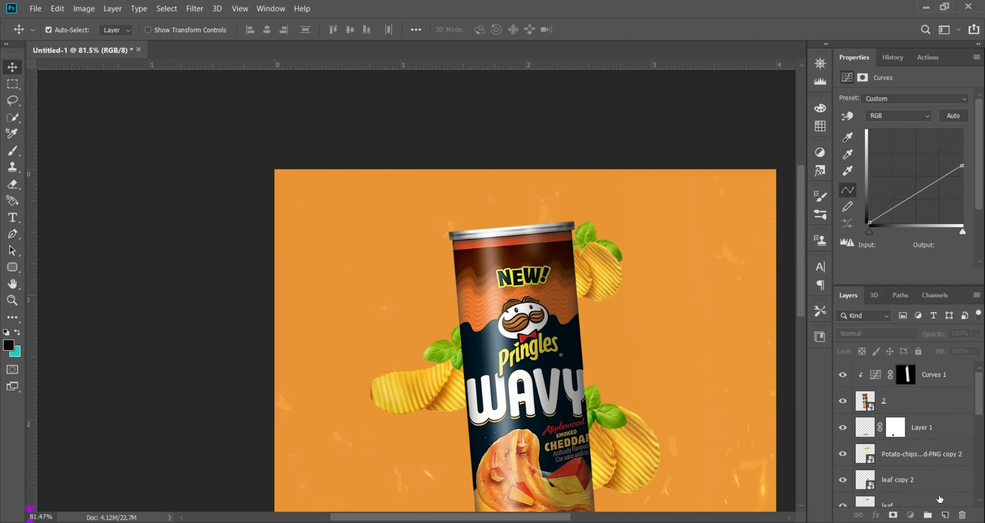
click(945, 515)
Set the foreground color to a lighter orange based on the sampled background color
click(8, 345)
click(336, 196)
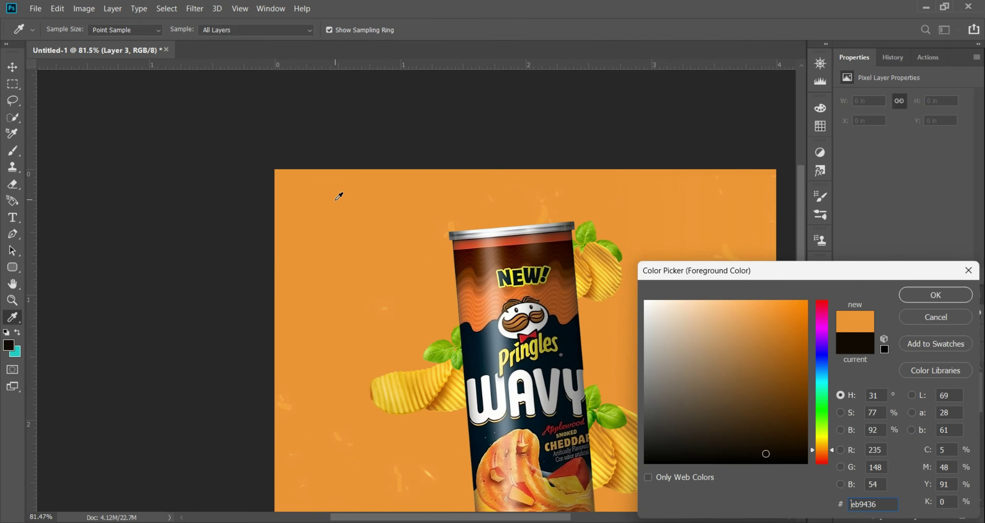
drag(761, 307, 742, 288)
key(Return)
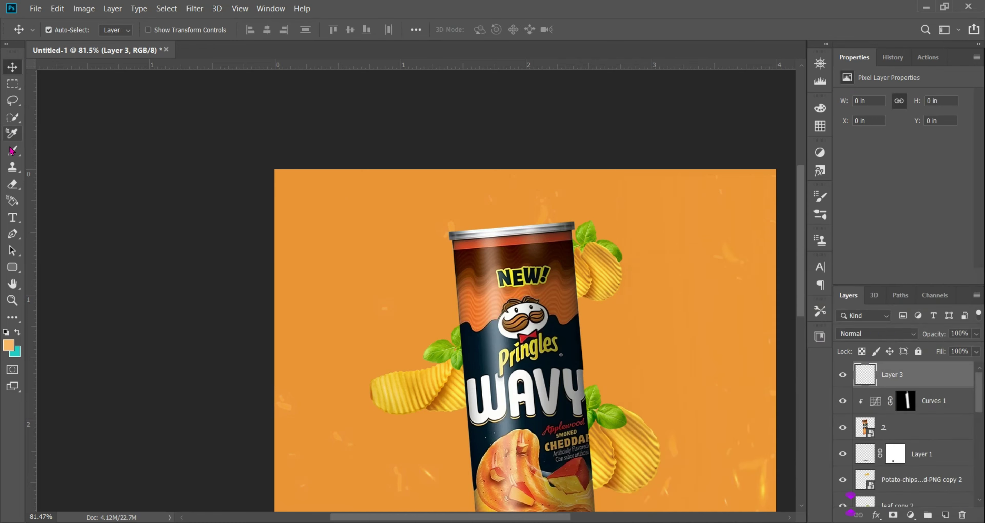
Paint a large light-orange glow over the canvas's upper-left area with the Soft Round brush at 900 px and 100% flow
key(b)
scroll(306, 248, down, 2)
click(67, 29)
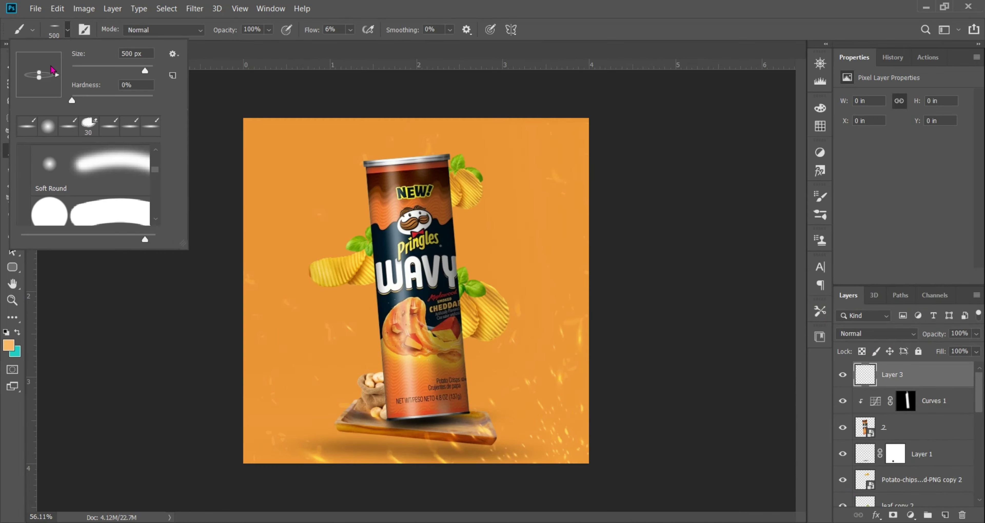
click(48, 125)
key(Return)
scroll(415, 293, up, 1)
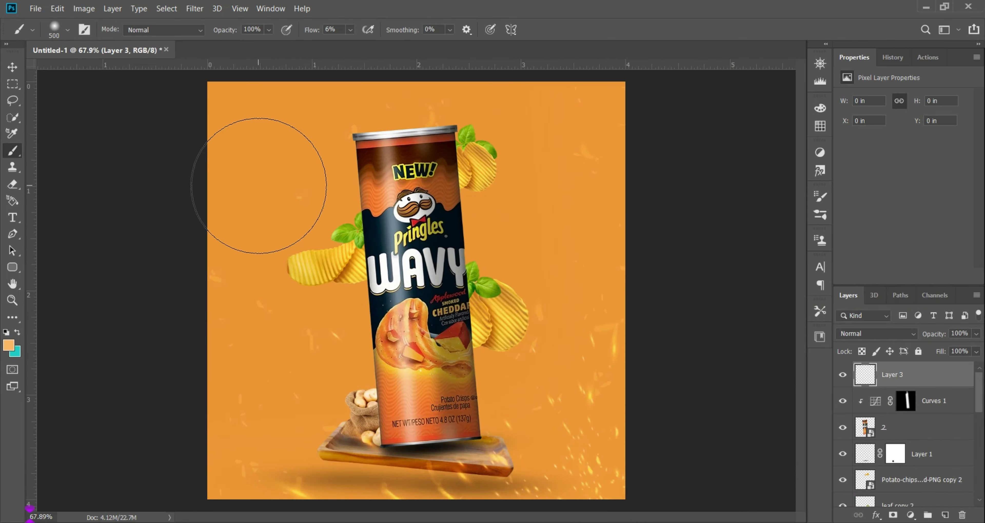
key(bracketright)
key(bracketright)
key(bracketright)
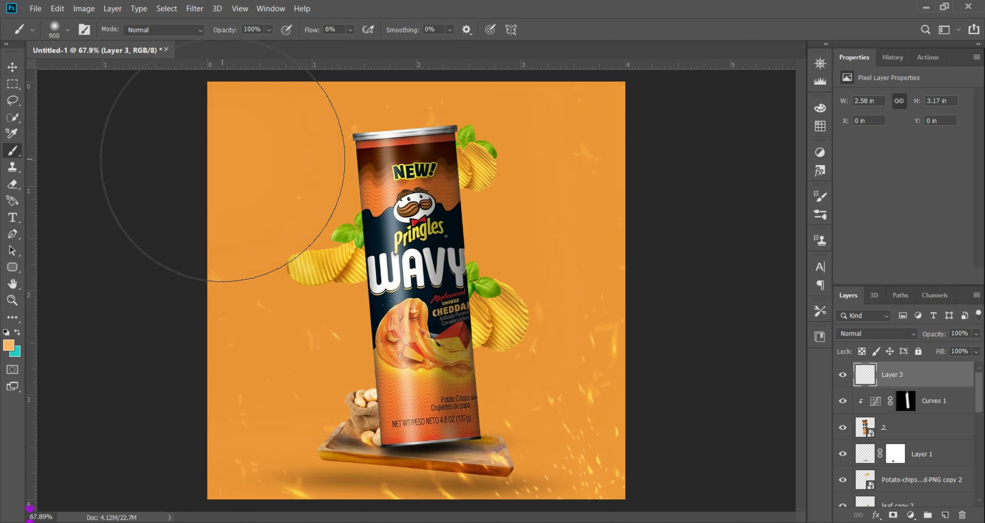
scroll(228, 165, down, 1)
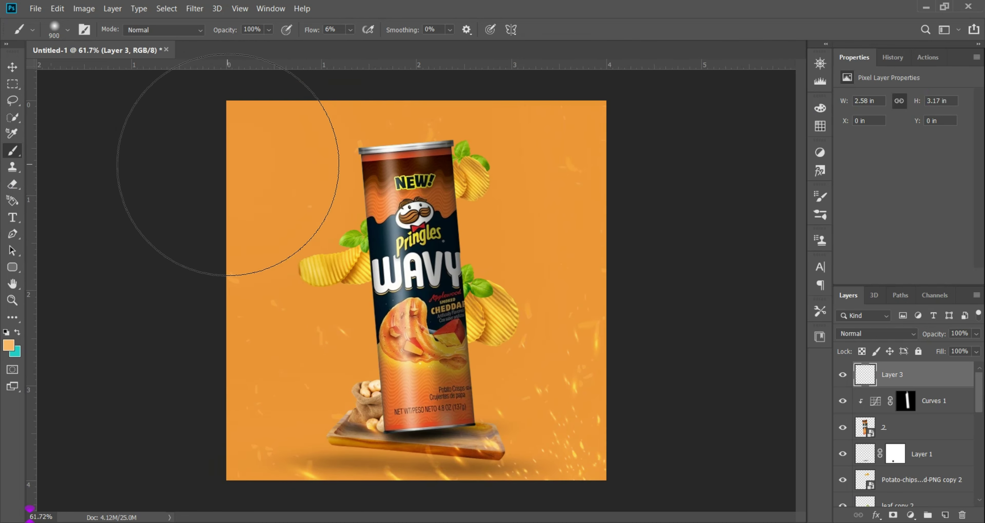
click(350, 29)
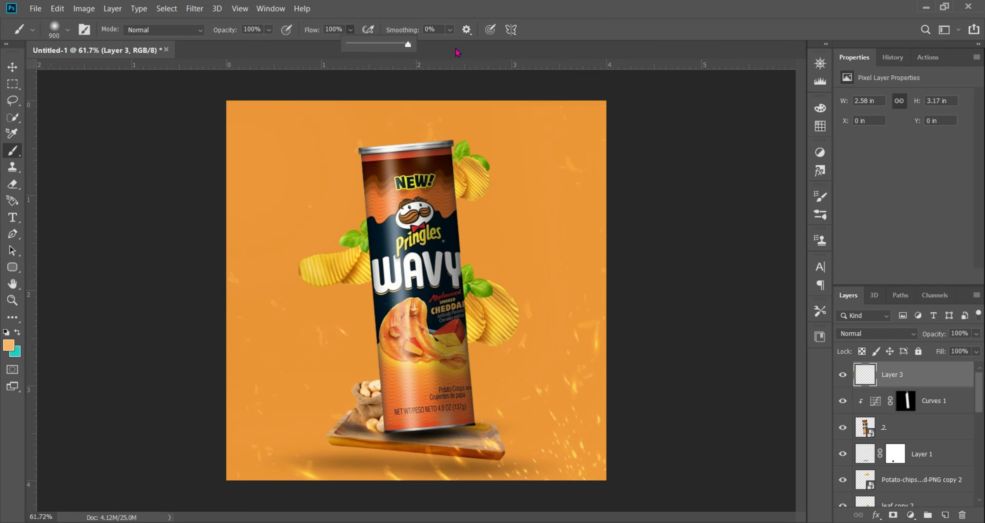
click(250, 172)
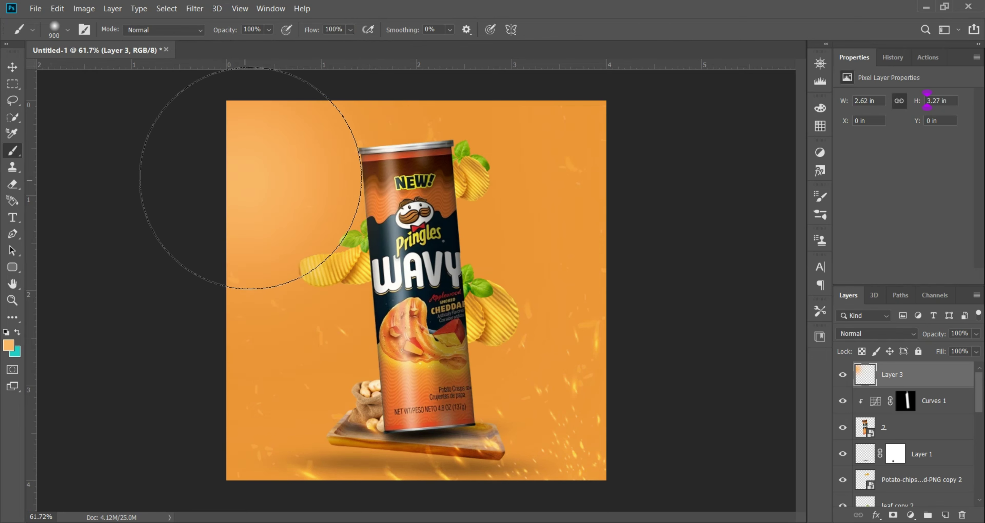
Strengthen the light-orange glow with one more 900 px brush dab and set Layer 3's blend mode to Screen
click(252, 177)
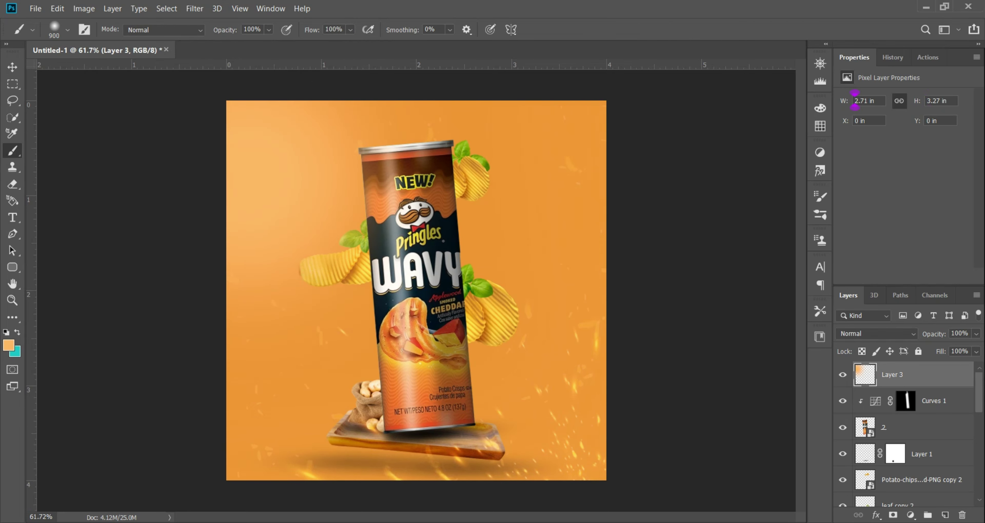
click(876, 334)
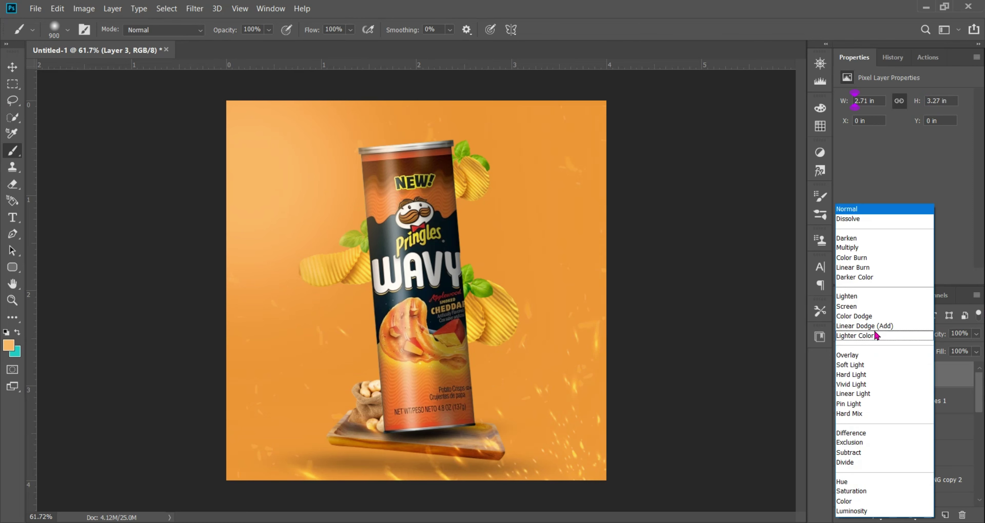
click(868, 308)
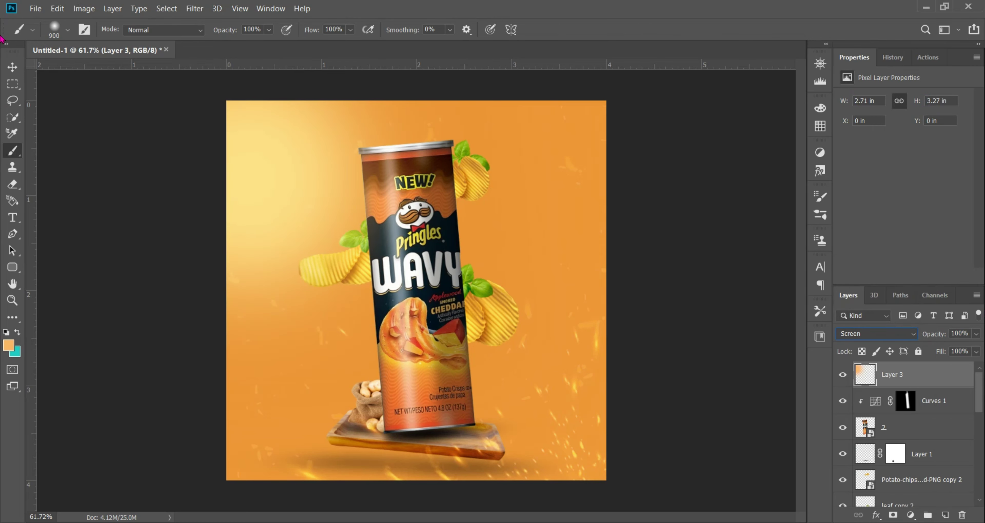
Move the glow about 0.37 in left and 0.07 in up, toward the canvas's upper-left corner
click(13, 65)
scroll(308, 123, up, 3)
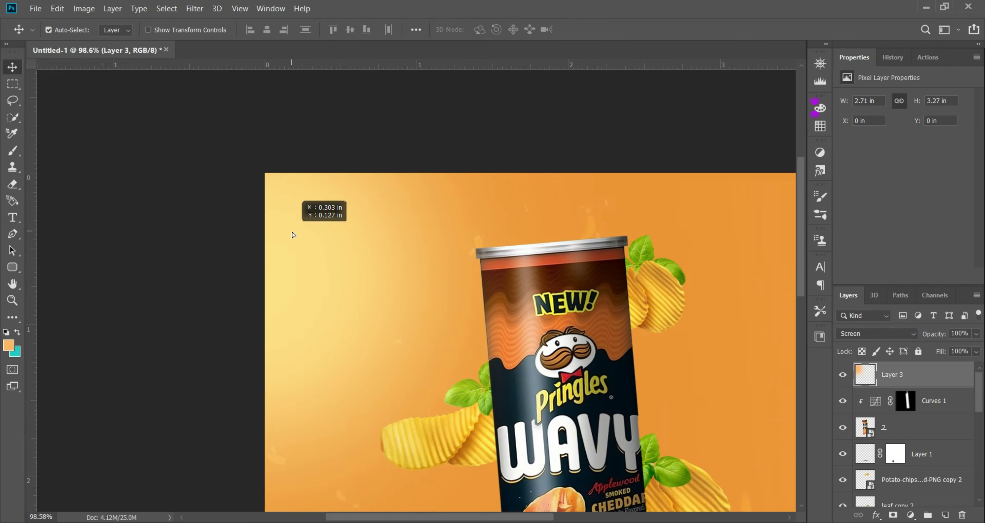
mouse_move(293, 235)
mouse_down()
mouse_move(278, 245)
mouse_move(282, 264)
mouse_move(281, 240)
mouse_up()
scroll(468, 261, down, 3)
scroll(468, 262, up, 3)
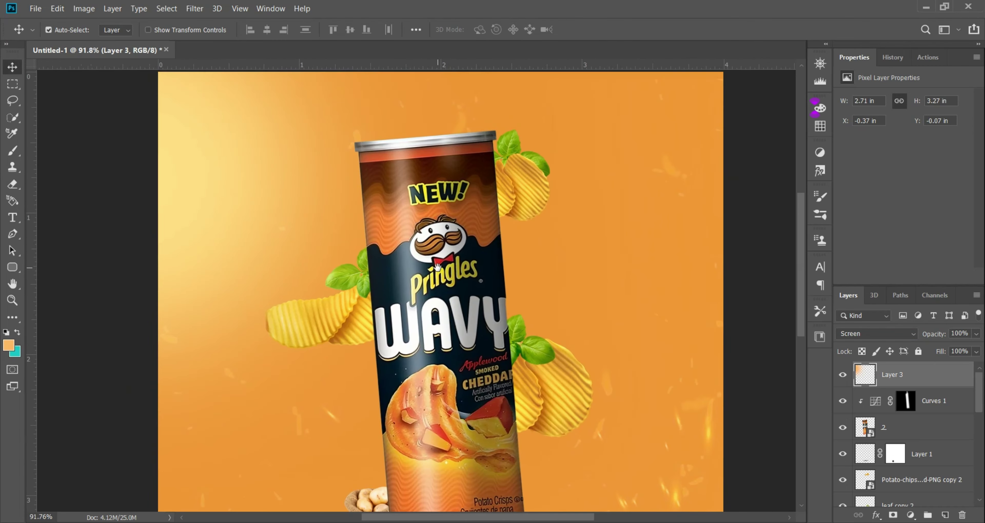
scroll(437, 266, down, 3)
scroll(299, 231, up, 4)
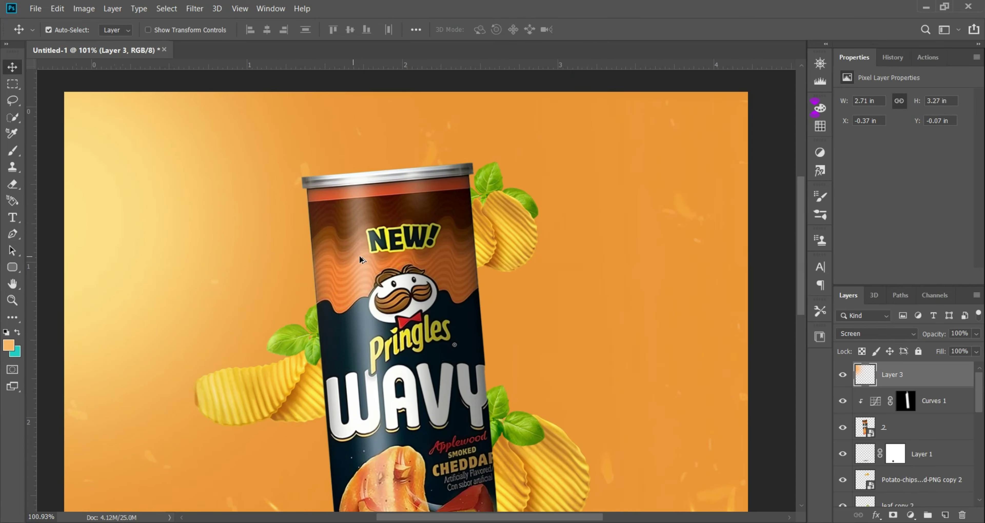
scroll(358, 255, up, 1)
Add a new layer clipped to the can directly above layer 2 and set its blend mode to Screen
click(914, 428)
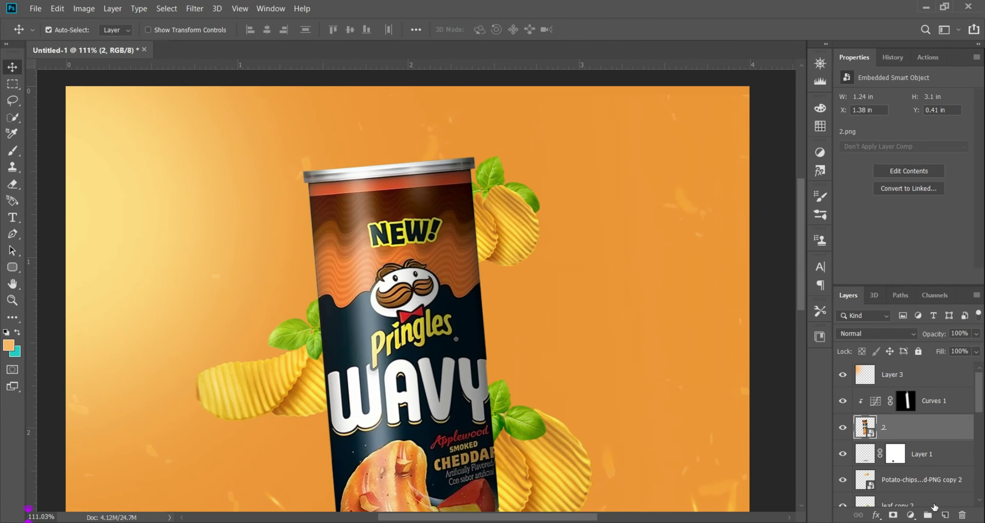
click(945, 515)
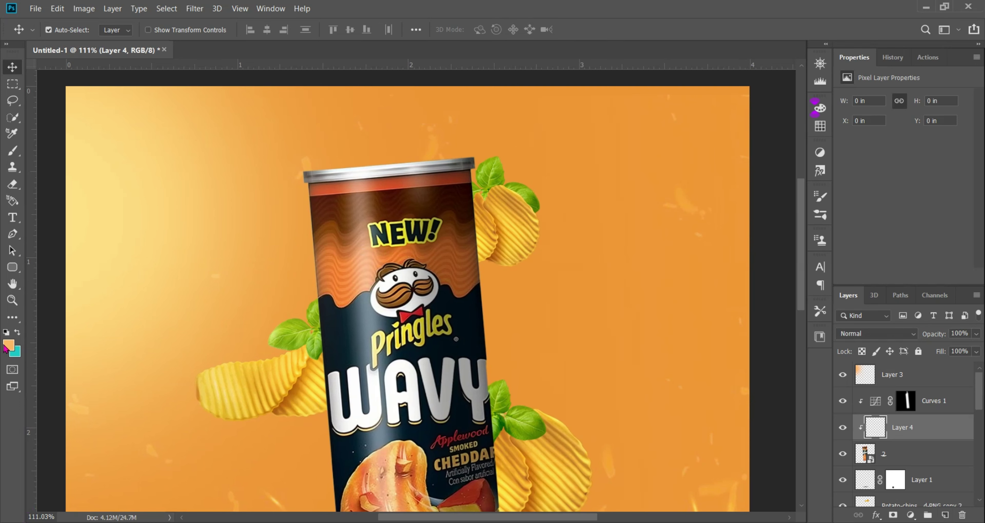
key(b)
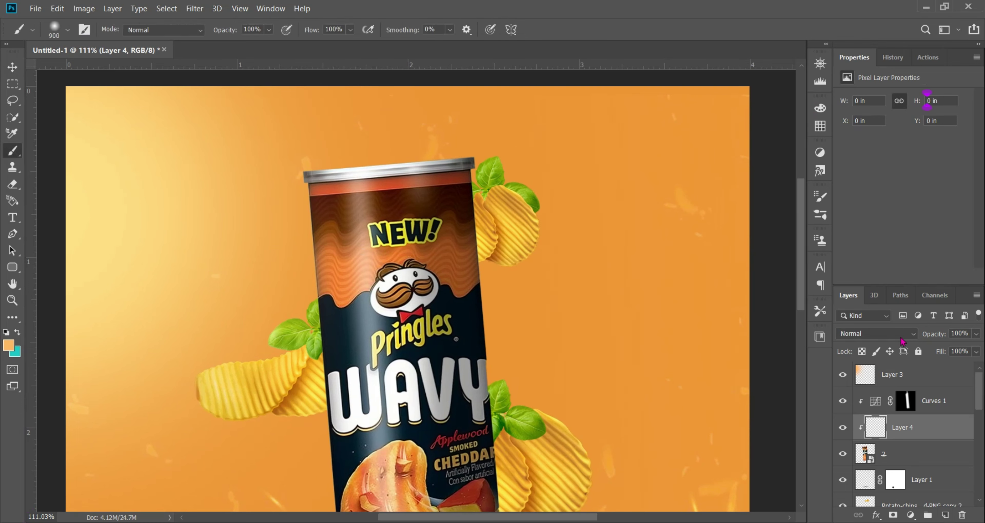
click(903, 335)
click(876, 310)
Paint a soft light-orange highlight along the can's full left edge with the brush at 17% flow and 100 px
click(350, 30)
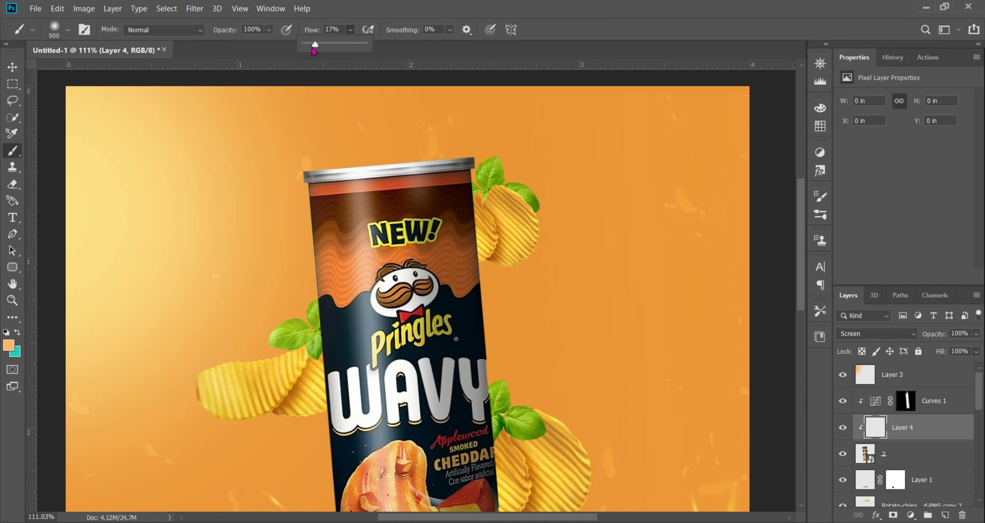
scroll(316, 245, down, 2)
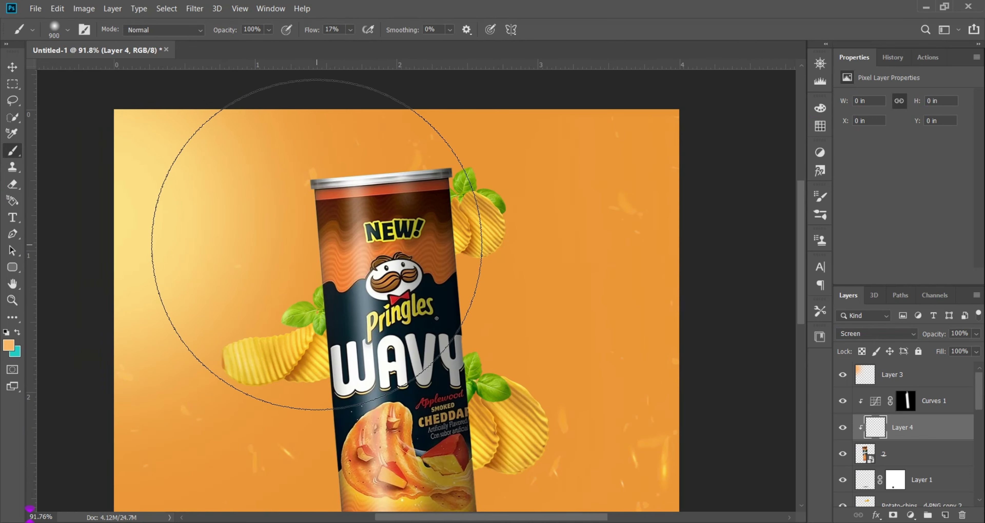
key(bracketleft)
key(bracketleft)
key(bracketleft)
key(bracketleft)
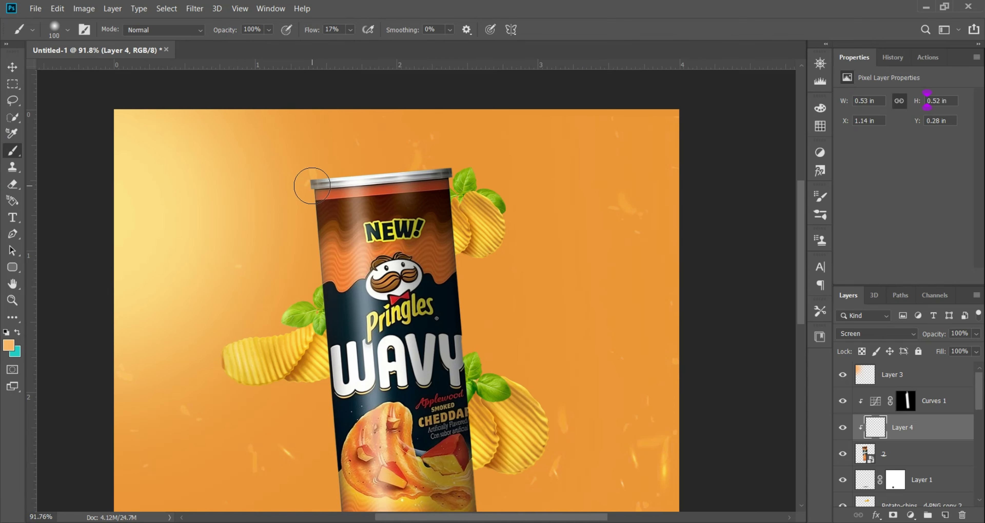
scroll(312, 186, down, 1)
drag(328, 272, 328, 243)
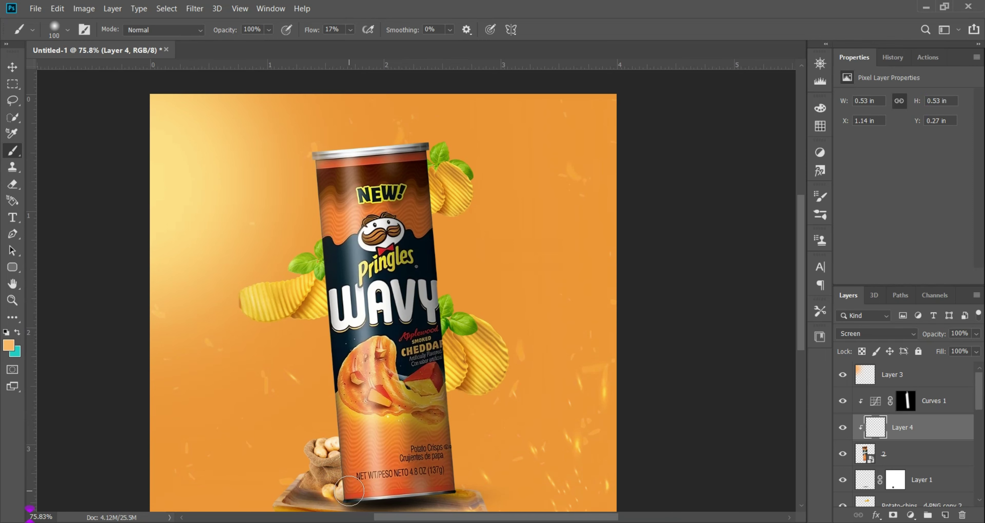
drag(349, 491, 329, 173)
Reduce the brush to 40 px and brighten the can's left edge from below the lid to the Pringles logo
scroll(295, 128, up, 3)
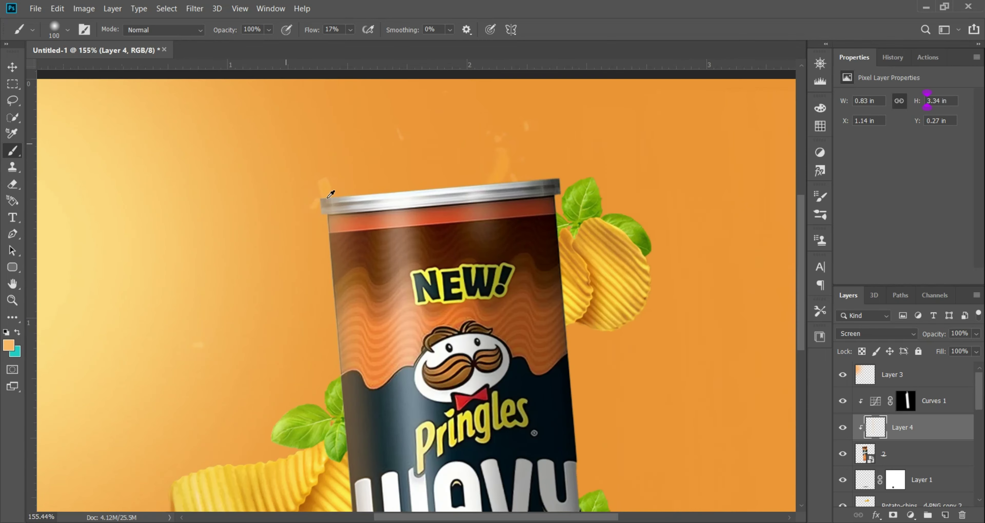
key(bracketleft)
key(bracketleft)
key(bracketleft)
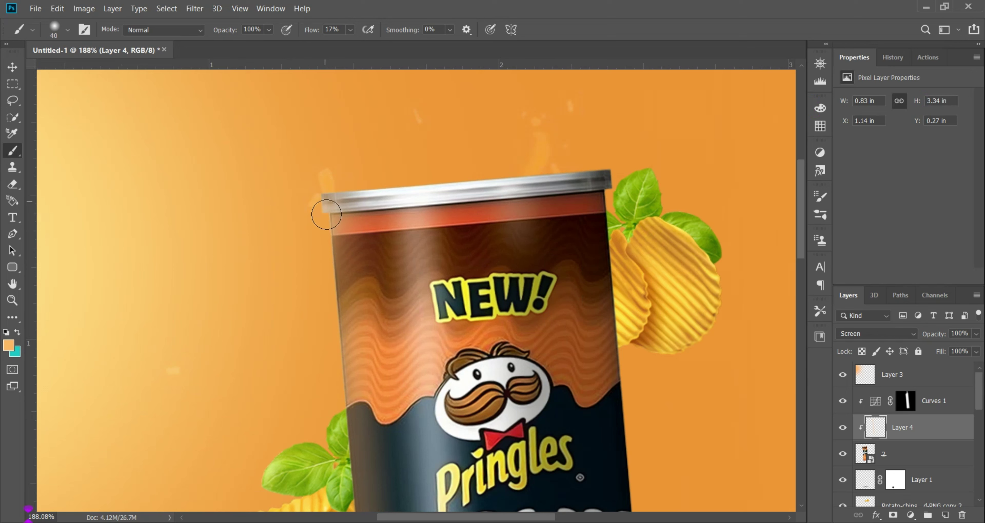
mouse_move(327, 215)
mouse_down()
mouse_move(335, 319)
mouse_move(328, 215)
mouse_move(327, 343)
mouse_move(320, 220)
mouse_move(329, 306)
mouse_move(329, 213)
mouse_move(325, 358)
mouse_move(320, 214)
mouse_move(332, 361)
mouse_move(332, 243)
mouse_move(333, 349)
mouse_move(334, 372)
mouse_move(334, 324)
mouse_move(350, 455)
mouse_up()
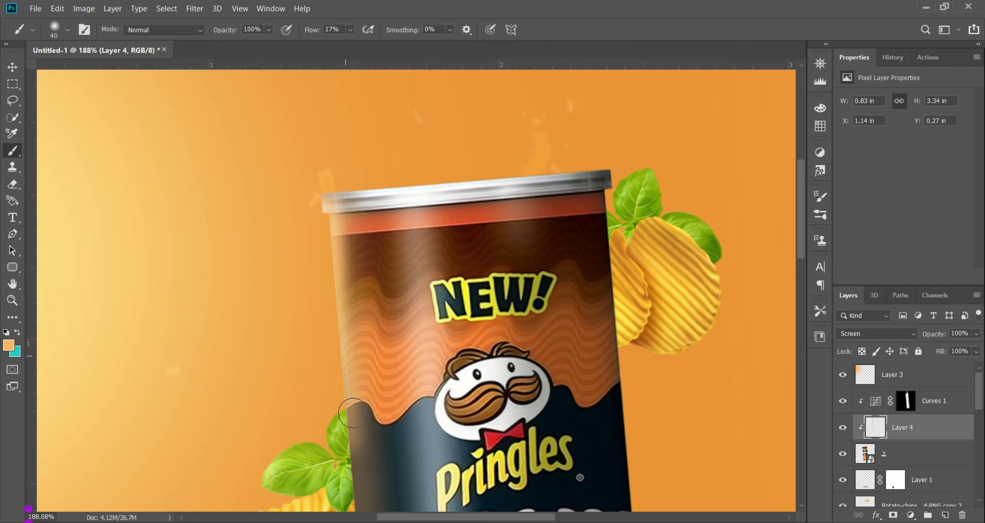
scroll(350, 455, down, 3)
mouse_move(342, 347)
mouse_down()
mouse_move(345, 471)
mouse_move(354, 344)
mouse_up()
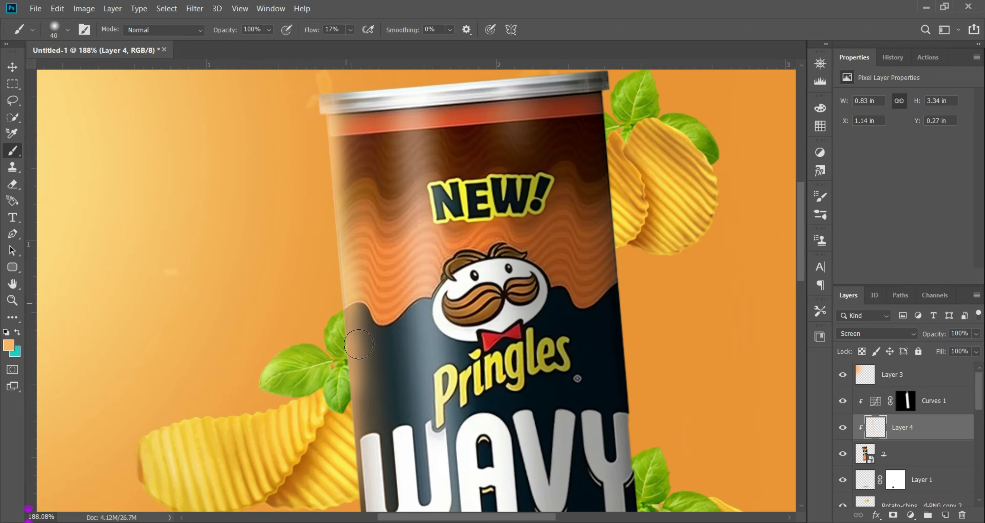
mouse_move(354, 414)
mouse_down()
mouse_move(333, 173)
mouse_move(312, 163)
mouse_move(350, 357)
mouse_up()
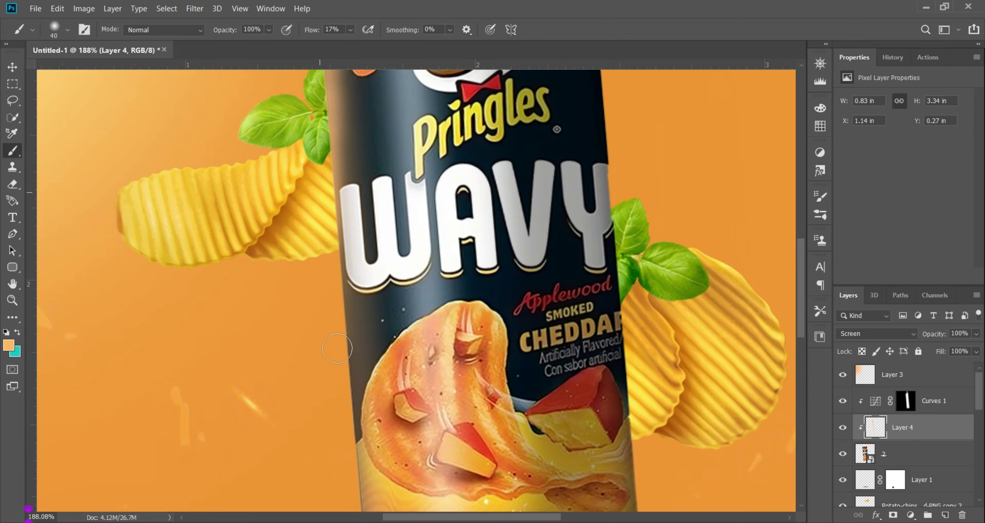
Continue the 40 px highlight along the can's left edge beside the WAVY lettering and chip artwork, undoing and repainting one stroke
drag(344, 233, 365, 409)
mouse_move(350, 344)
mouse_down()
mouse_move(354, 452)
mouse_move(352, 319)
mouse_move(366, 475)
mouse_move(360, 324)
mouse_up()
drag(356, 212, 363, 272)
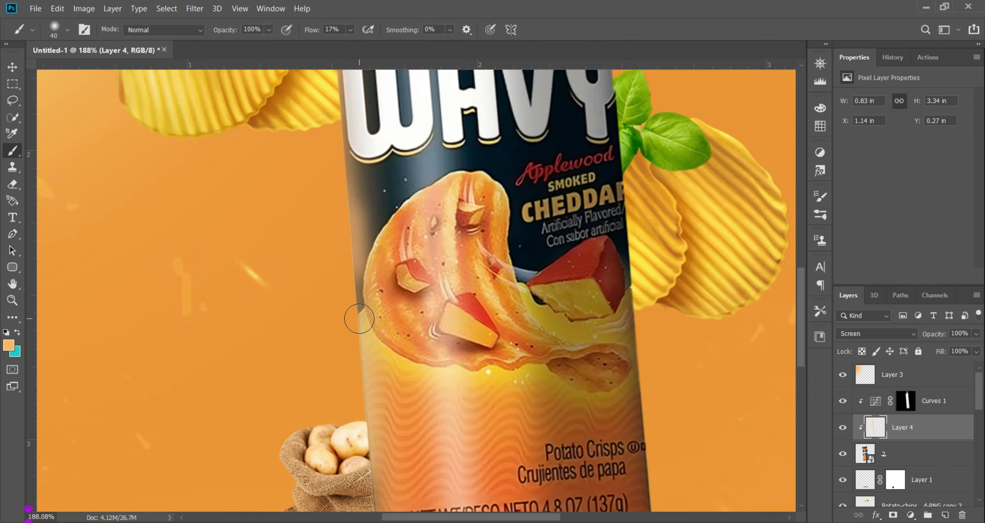
key(ctrl+z)
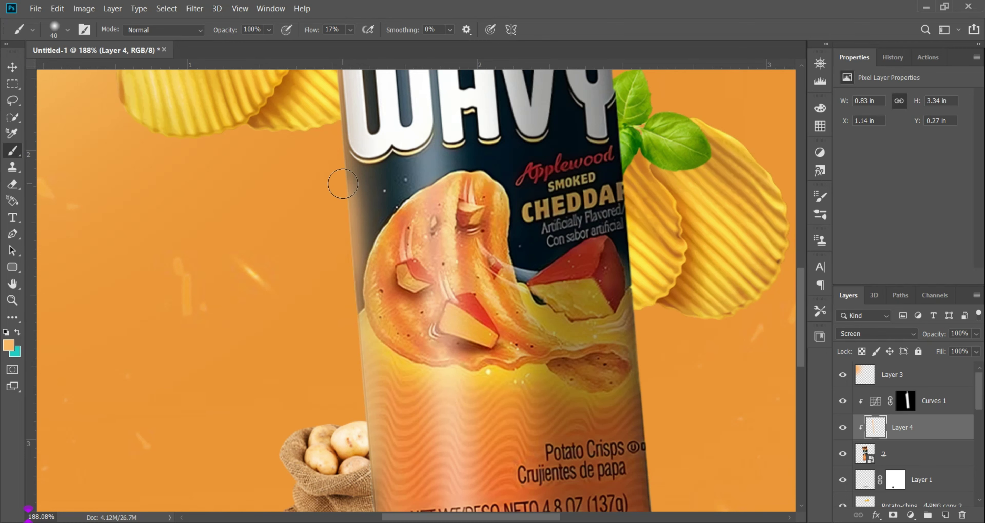
drag(342, 179, 358, 294)
drag(356, 185, 370, 270)
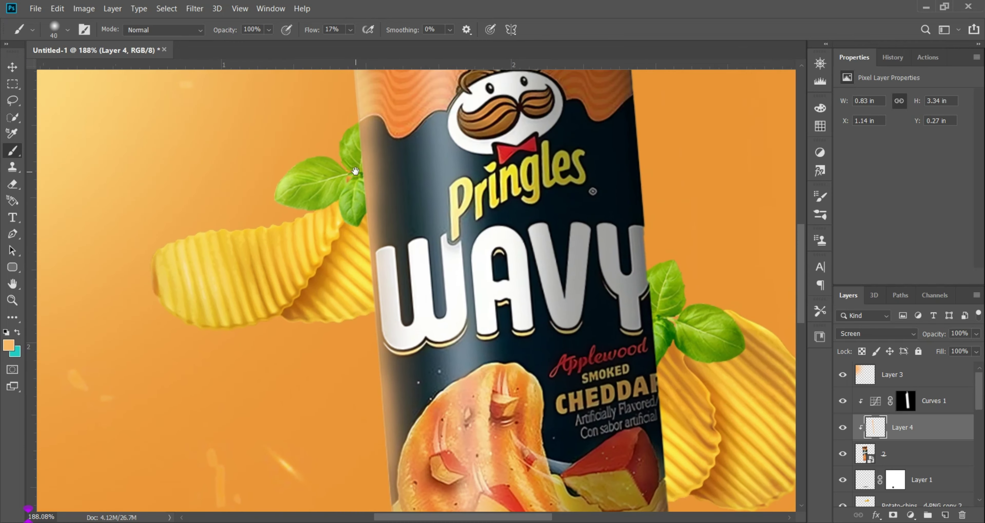
drag(355, 171, 369, 288)
drag(360, 147, 367, 277)
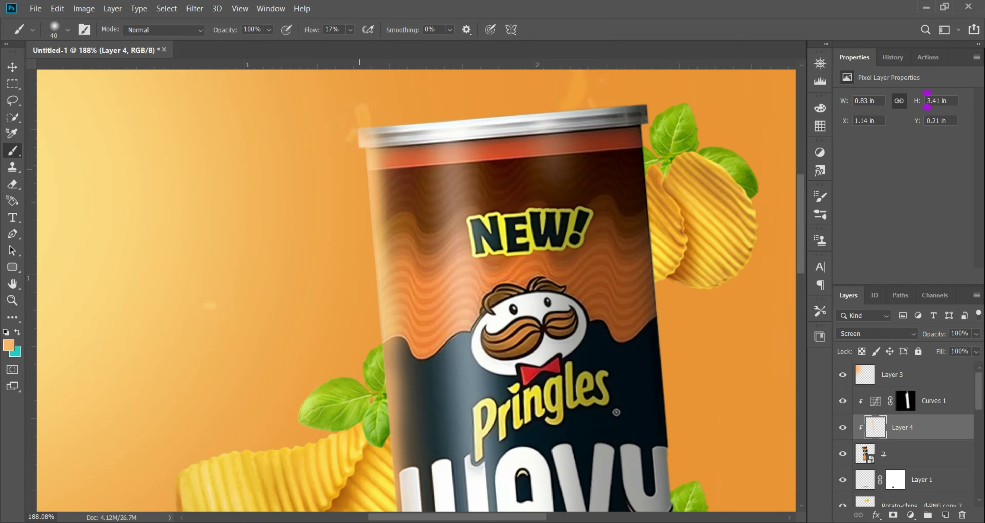
Build up the highlight on the can's left edge with further 40 px strokes, undoing one unwanted stroke
scroll(369, 425, down, 5)
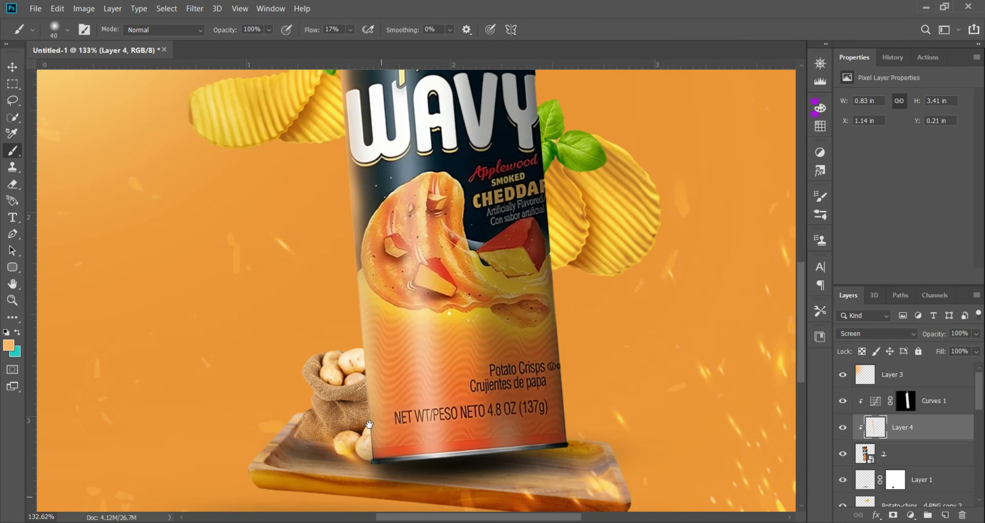
scroll(370, 424, down, 3)
scroll(345, 154, up, 6)
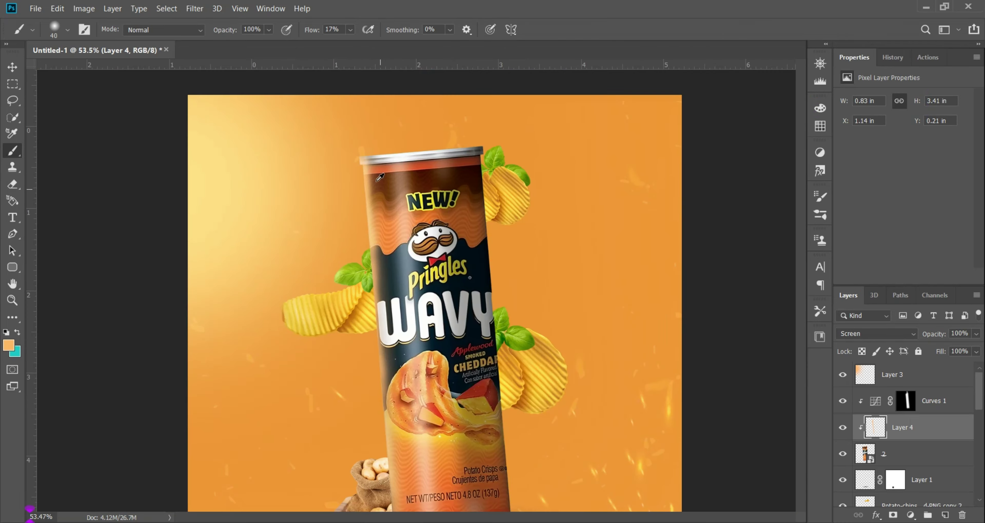
mouse_move(351, 120)
mouse_down()
mouse_move(395, 409)
mouse_move(371, 268)
mouse_move(387, 509)
mouse_up()
scroll(383, 402, down, 4)
scroll(382, 398, down, 2)
scroll(379, 379, up, 2)
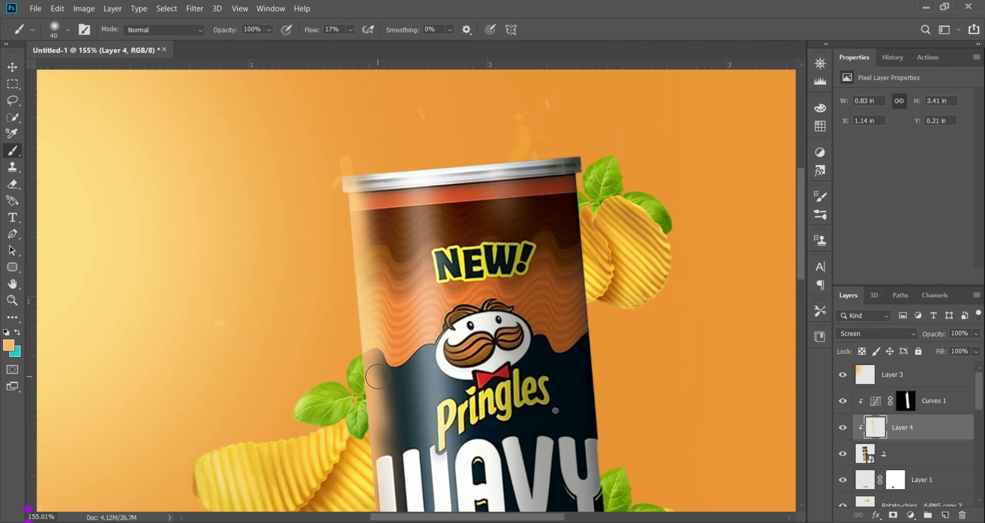
key(ctrl+z)
scroll(378, 377, up, 2)
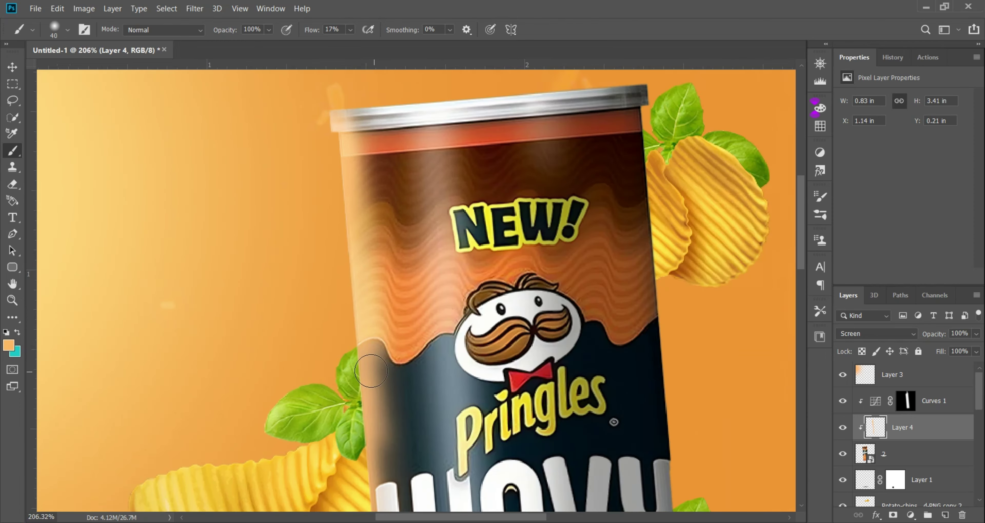
scroll(364, 481, down, 5)
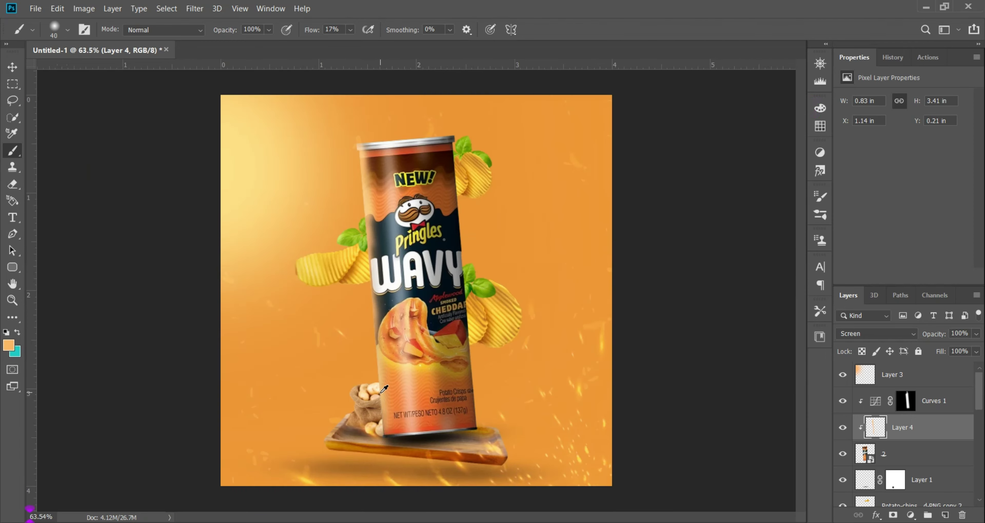
scroll(367, 165, up, 5)
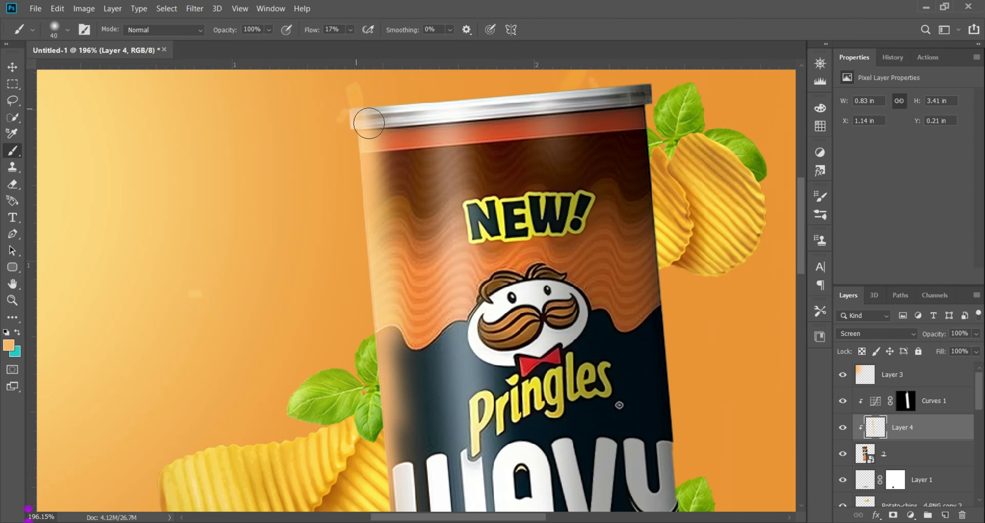
drag(375, 171, 379, 188)
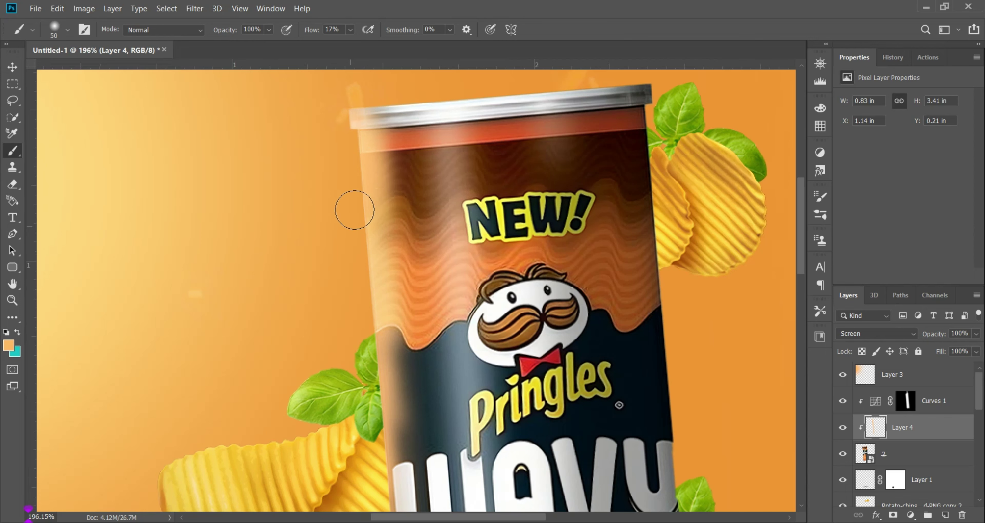
Enlarge the brush to 125 px and spread a broader, softer highlight down the can's left edge
key(bracketright)
key(bracketright)
key(bracketright)
key(bracketright)
key(bracketright)
key(bracketright)
drag(349, 159, 367, 299)
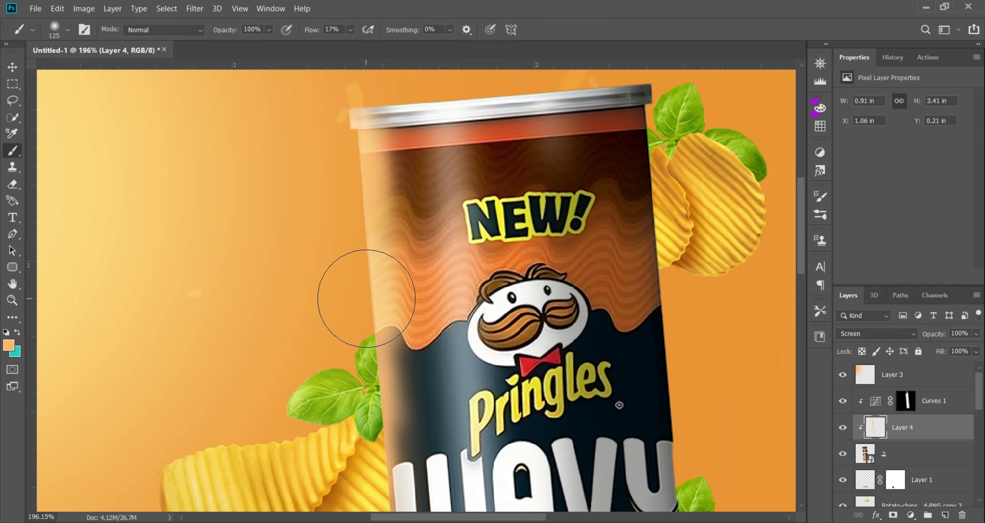
scroll(367, 306, down, 5)
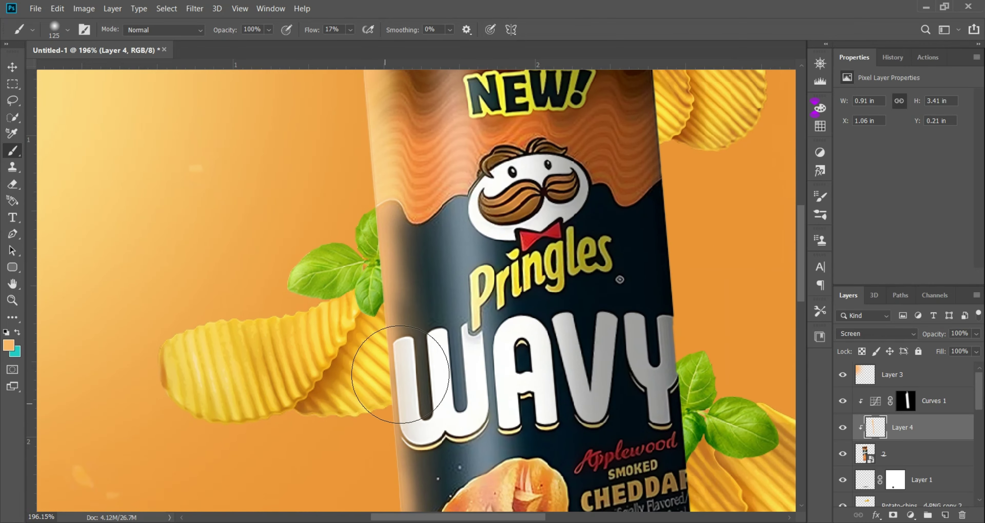
scroll(401, 375, down, 3)
mouse_move(364, 396)
mouse_down()
mouse_move(363, 220)
mouse_move(374, 151)
mouse_move(396, 268)
mouse_up()
key(v)
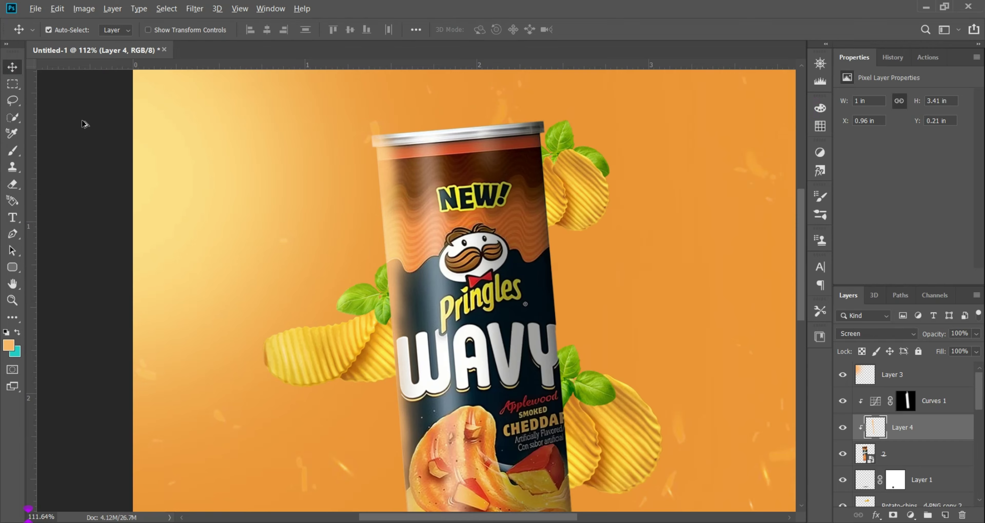
Add a new empty layer directly above the Curves 1 adjustment layer
scroll(480, 281, down, 4)
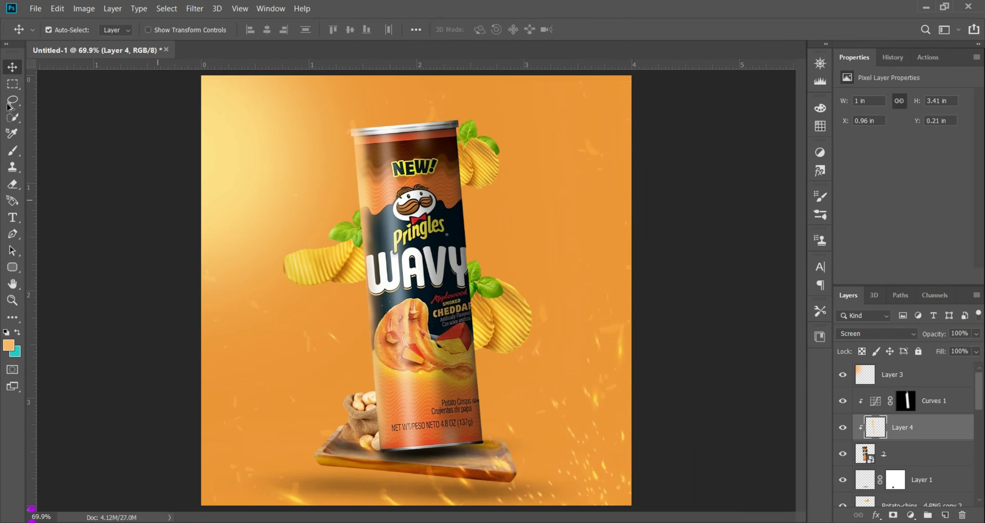
scroll(446, 197, up, 4)
click(964, 406)
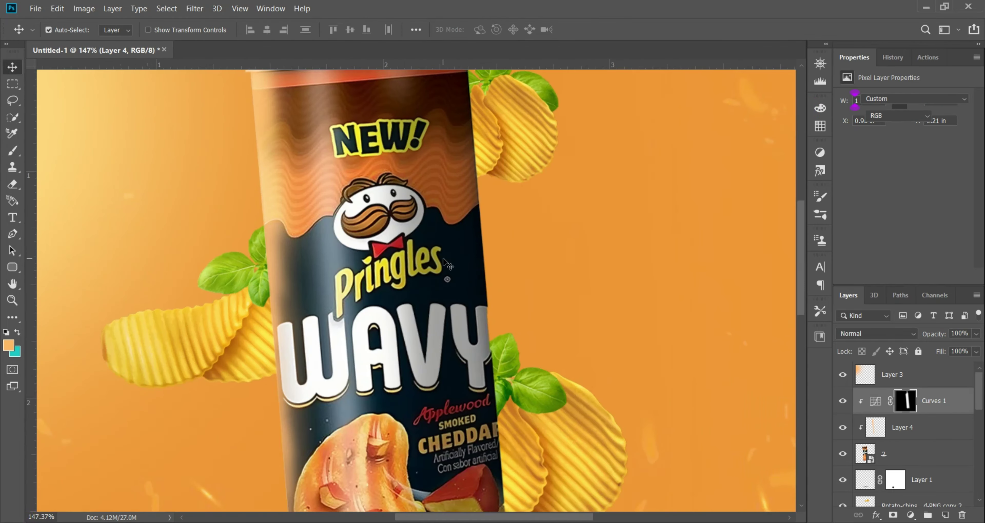
click(946, 516)
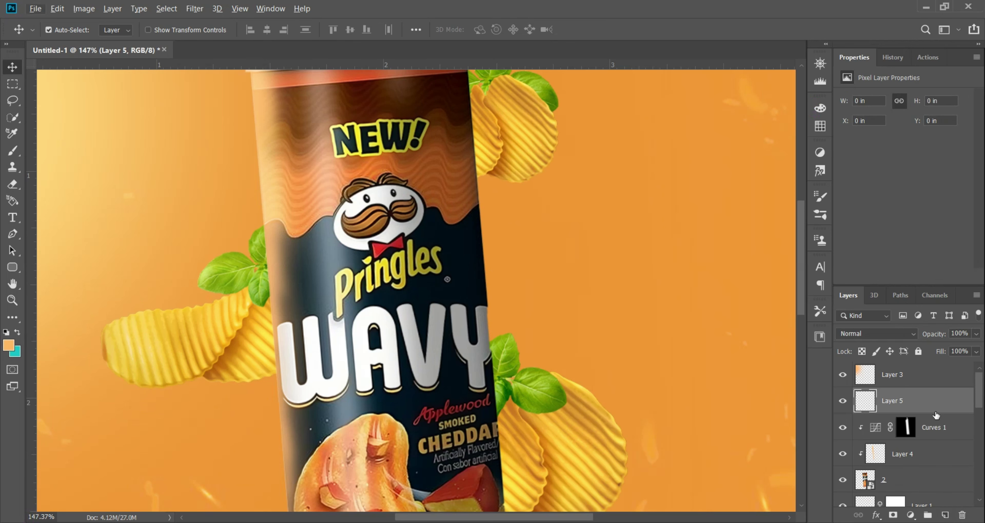
Clip the empty Layer 5 to the can and set up a linear Neutral Density gradient
alt+click(936, 412)
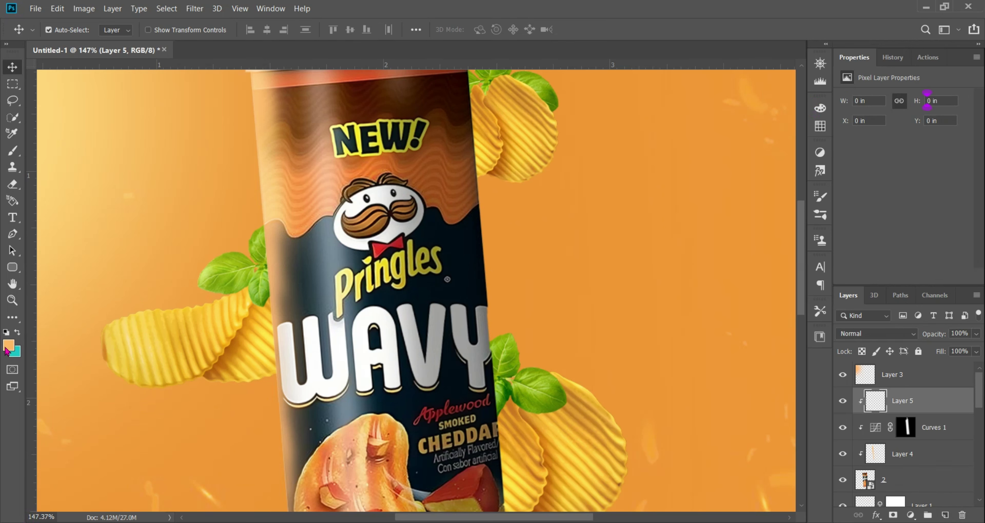
click(11, 318)
click(58, 471)
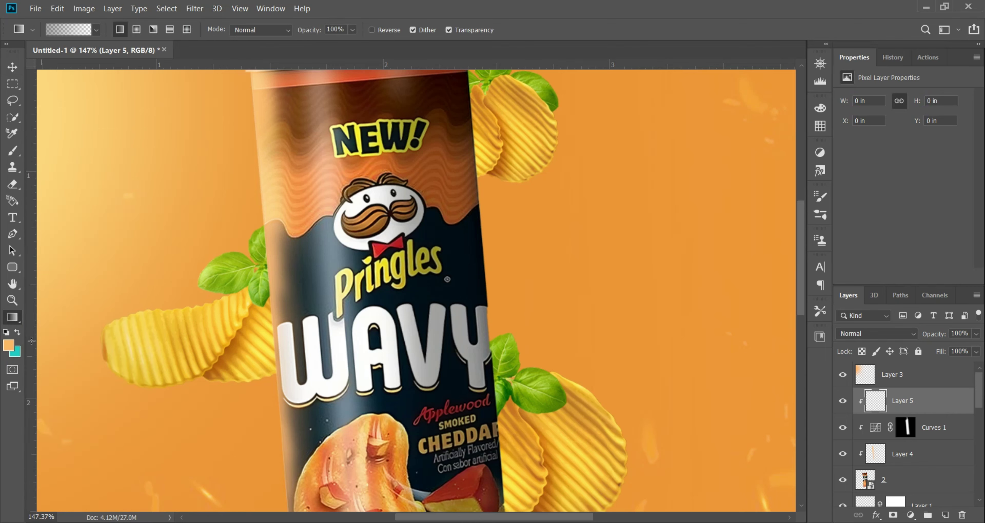
click(73, 30)
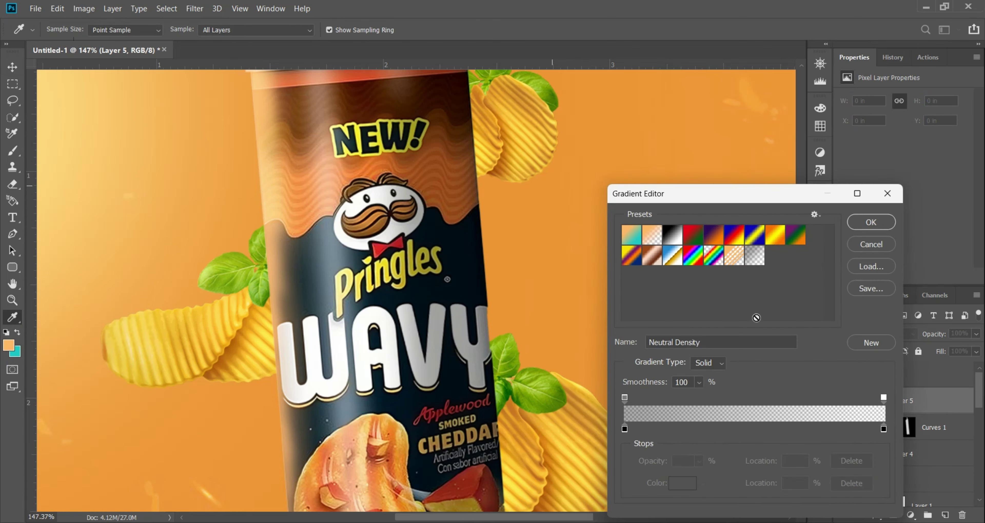
click(863, 244)
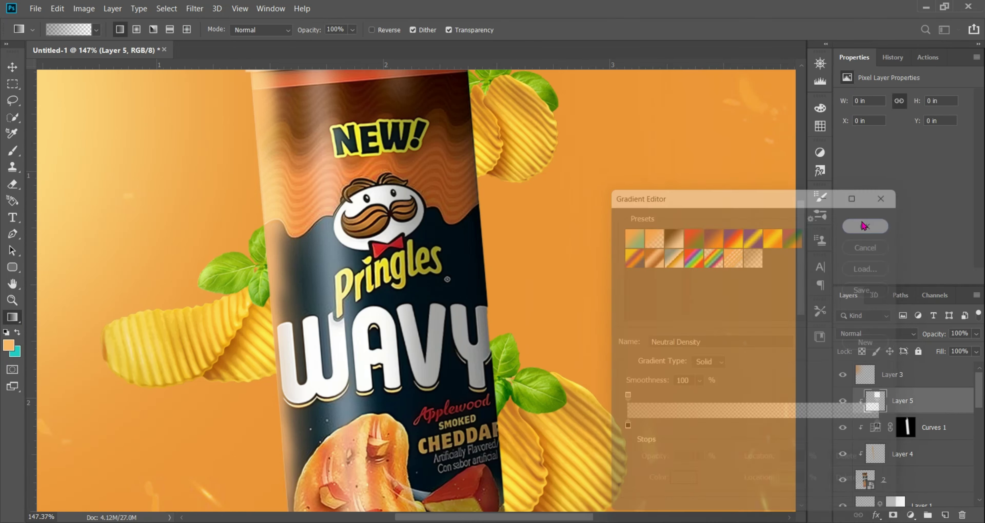
Draw a dark-fading gradient across the can's right side as shading, undoing the unwanted extra pass
scroll(521, 237, down, 3)
drag(471, 264, 470, 264)
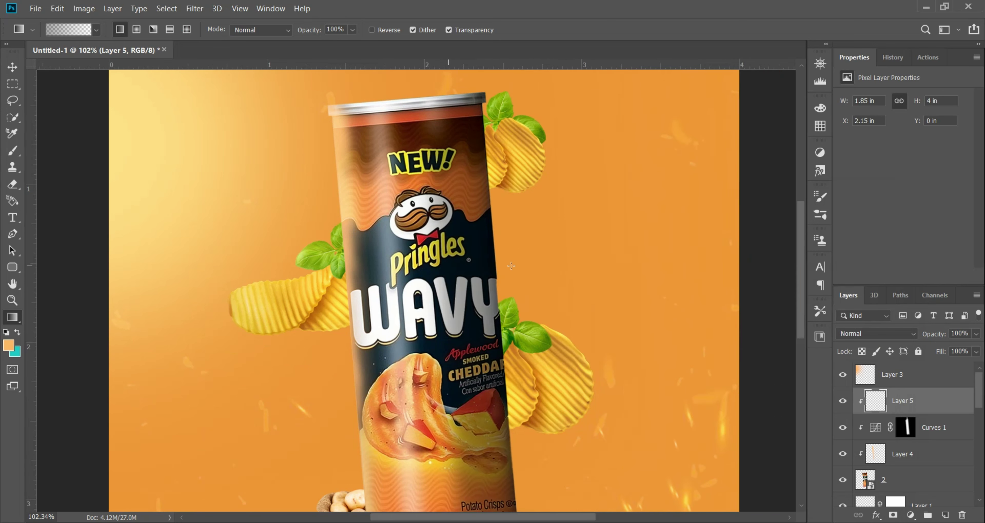
scroll(547, 270, down, 3)
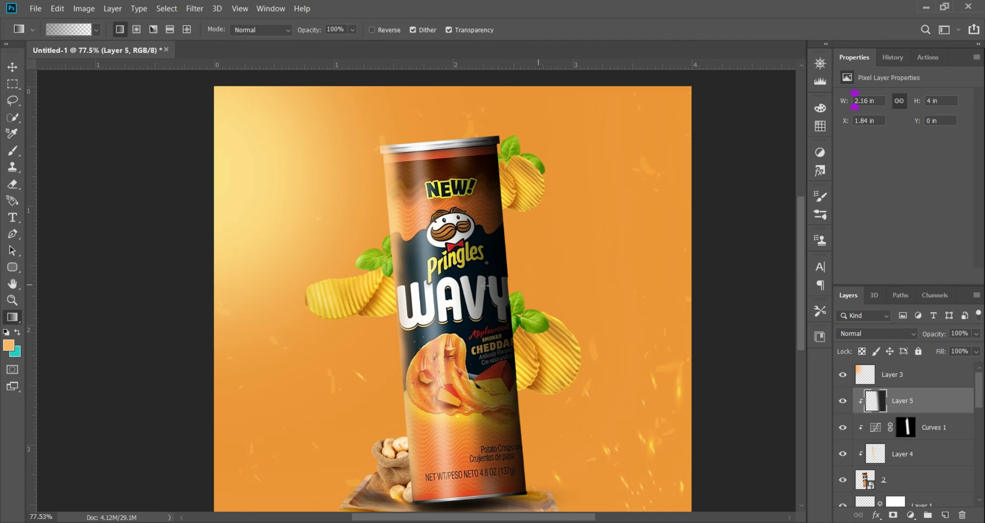
drag(484, 285, 764, 283)
key(ctrl+z)
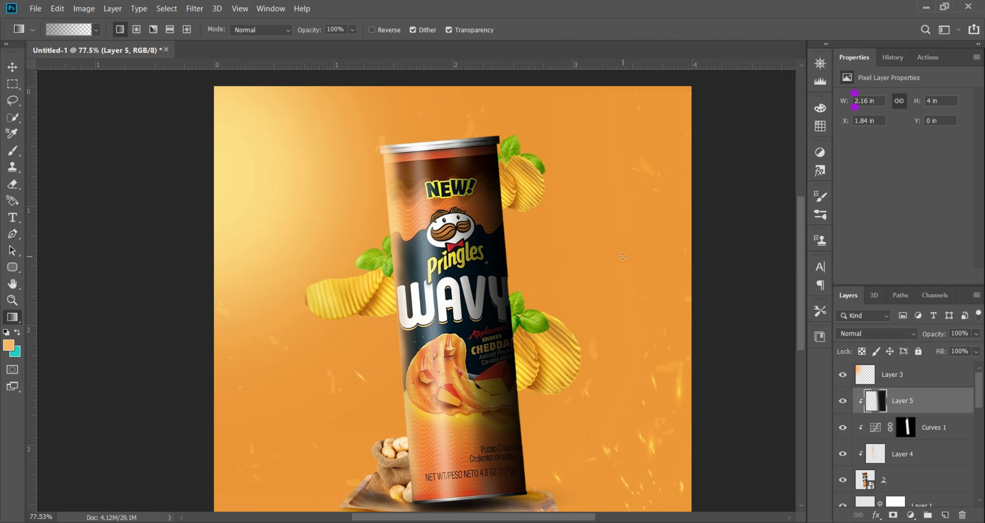
Blend the can's gradient shading layer with Multiply at 88% opacity
click(897, 339)
click(879, 248)
click(977, 336)
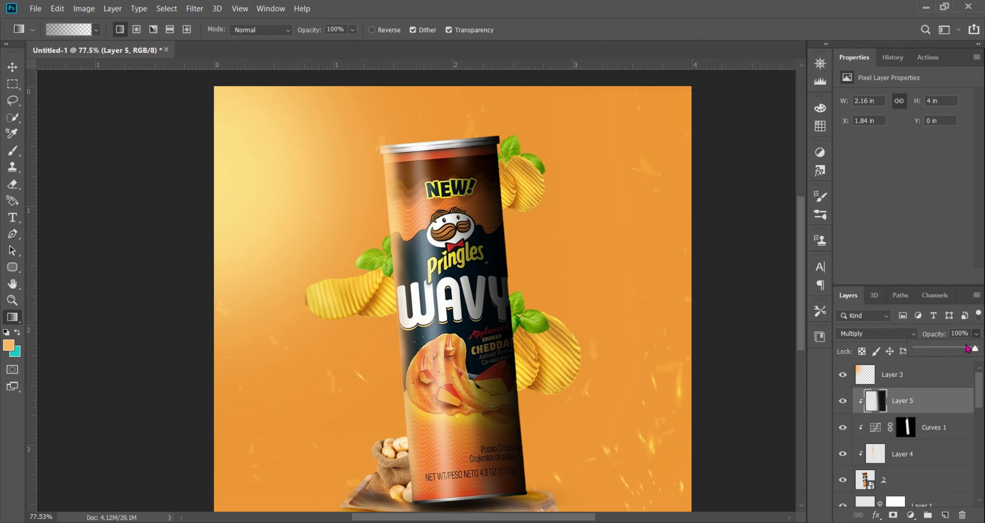
drag(968, 349, 967, 349)
scroll(539, 214, down, 2)
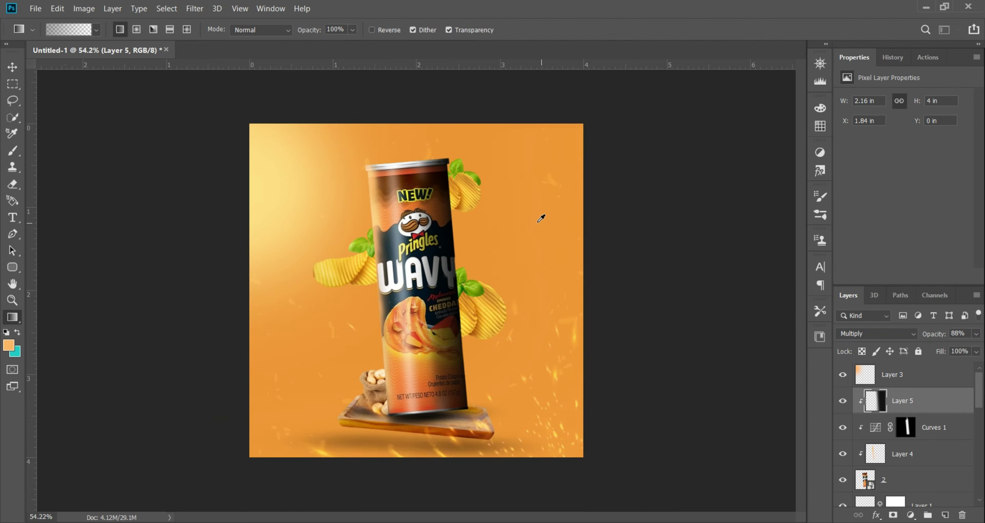
scroll(538, 213, up, 5)
scroll(370, 196, down, 4)
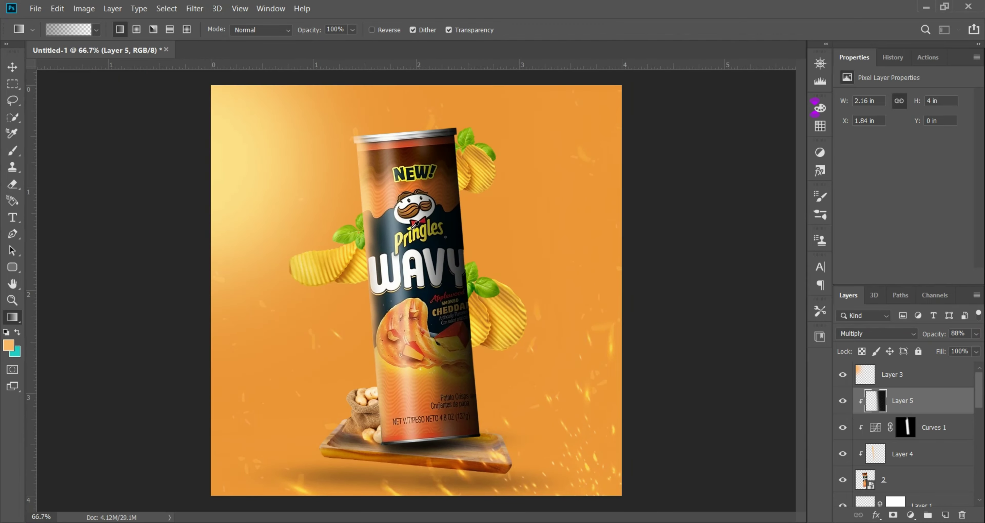
Add a clipped layer above the gradient shading, choose an orange foreground colour, change the blend mode and toggle layer visibility to compare
scroll(411, 224, up, 1)
scroll(351, 146, up, 8)
drag(13, 53, 10, 55)
click(12, 67)
click(945, 515)
key(ctrl+alt+g)
click(9, 345)
key(Return)
key(b)
click(876, 333)
click(865, 299)
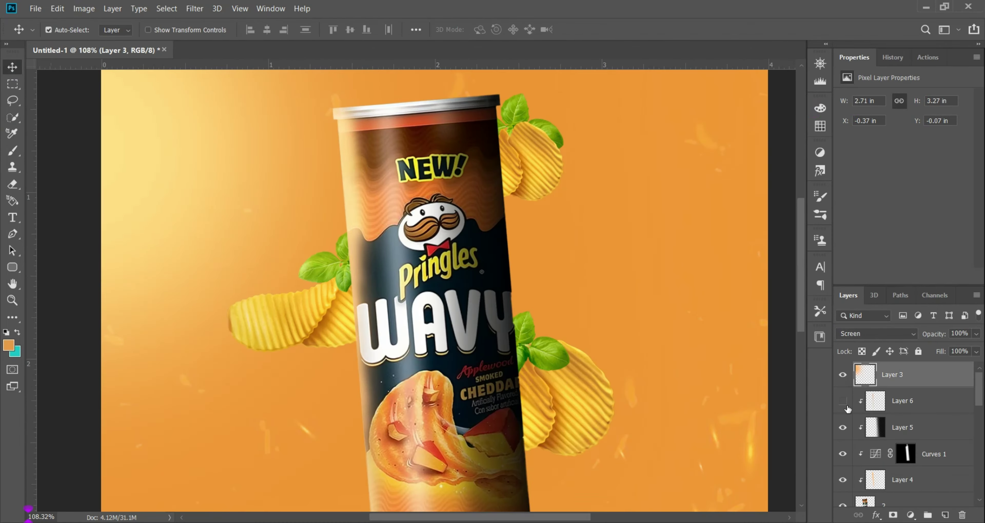
drag(847, 404, 844, 452)
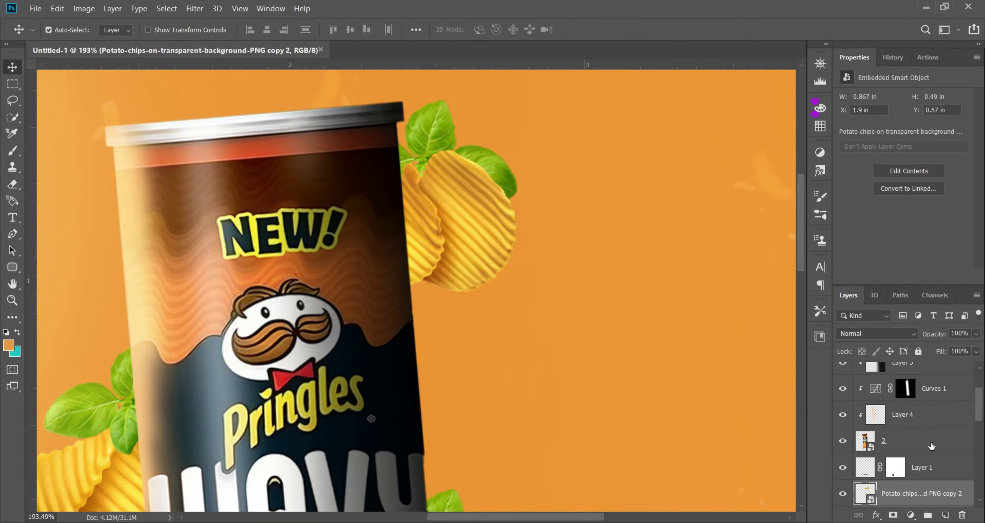
Lower the Curves 2 white point to output 159 and paint its mask where the upper-right chips meet the can
drag(963, 131, 971, 169)
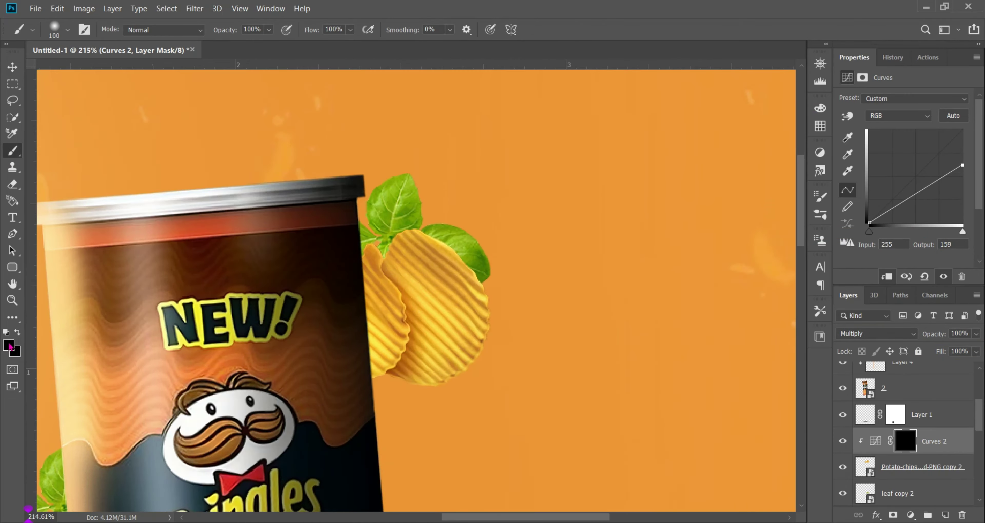
key(x)
drag(330, 229, 325, 304)
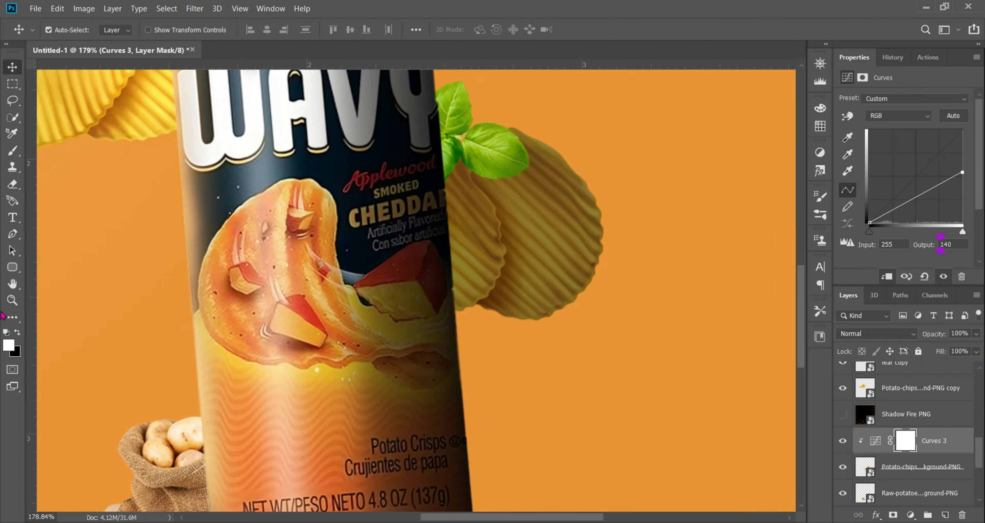
Invert the Curves 3 mask on the lower-right chips and blend that adjustment with Multiply
key(b)
key(ctrl+i)
click(876, 333)
click(853, 249)
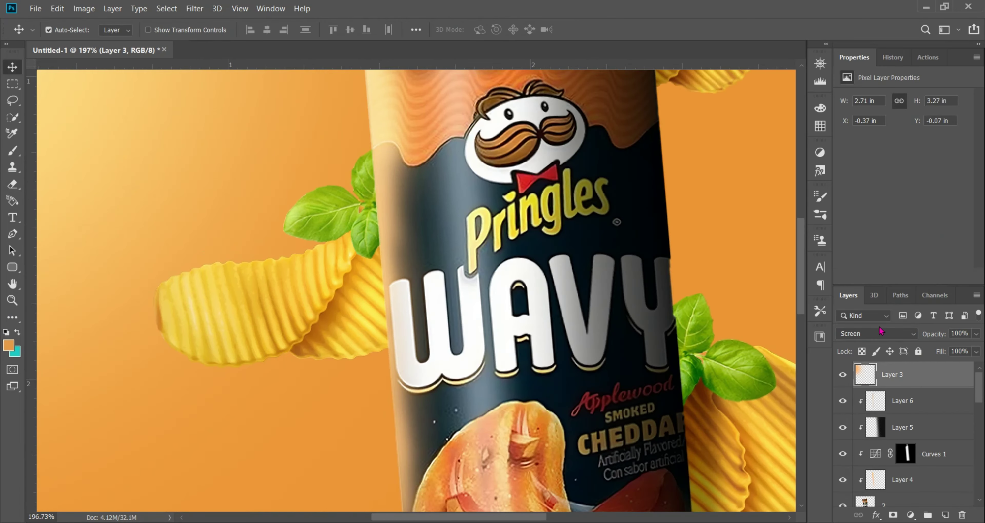
Clip a Curves adjustment to the left chips with white output 127, invert its mask and blend it with Multiply
click(911, 515)
click(891, 361)
right_click(933, 467)
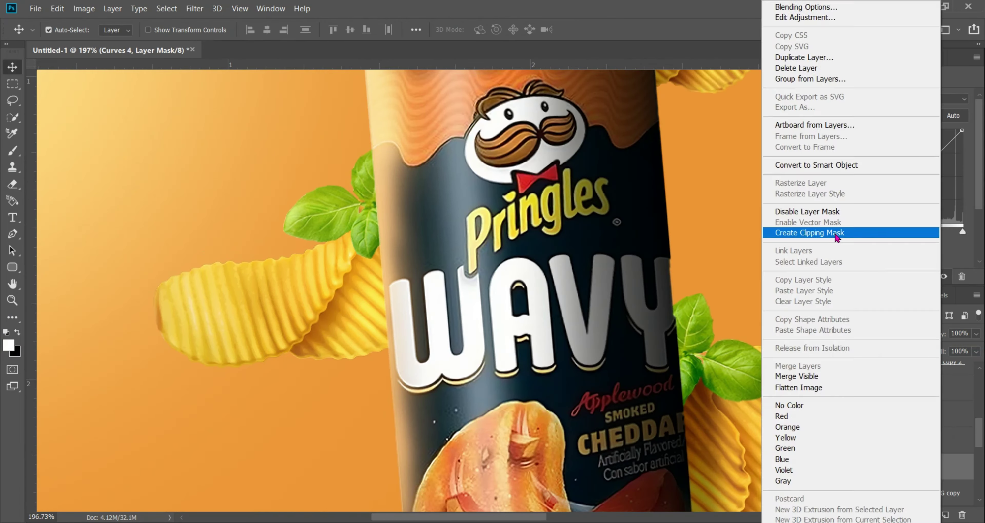
click(868, 226)
drag(963, 131, 963, 177)
key(b)
key(ctrl+i)
click(876, 334)
click(853, 246)
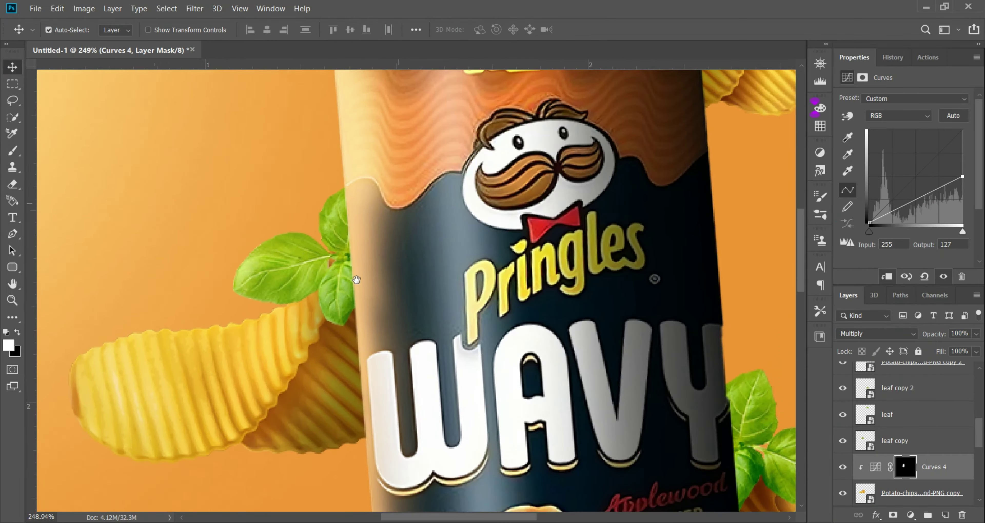
Add a clipped Curves adjustment to the left basil leaf with white output 142, an inverted mask and Multiply blending
click(341, 278)
click(910, 515)
click(904, 355)
drag(963, 130, 963, 172)
key(ctrl+i)
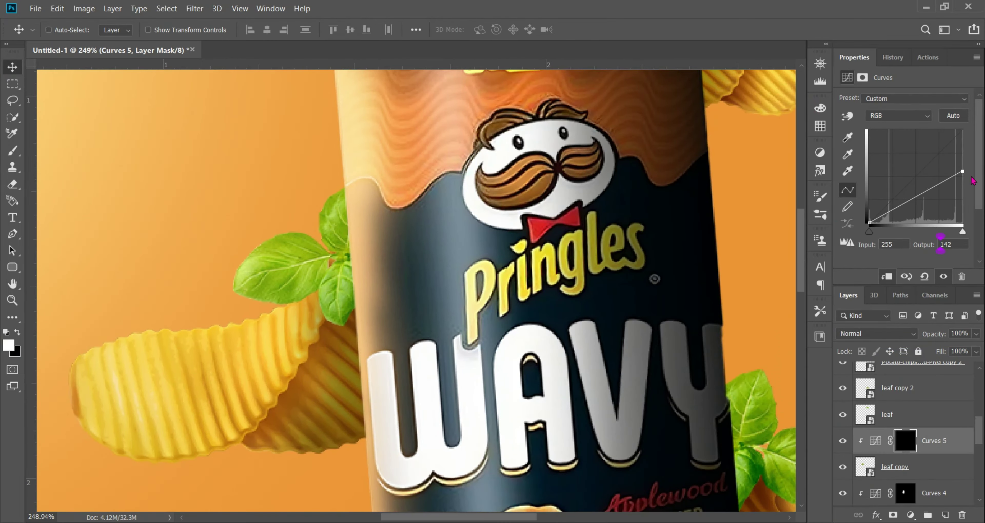
click(876, 333)
click(853, 247)
key(b)
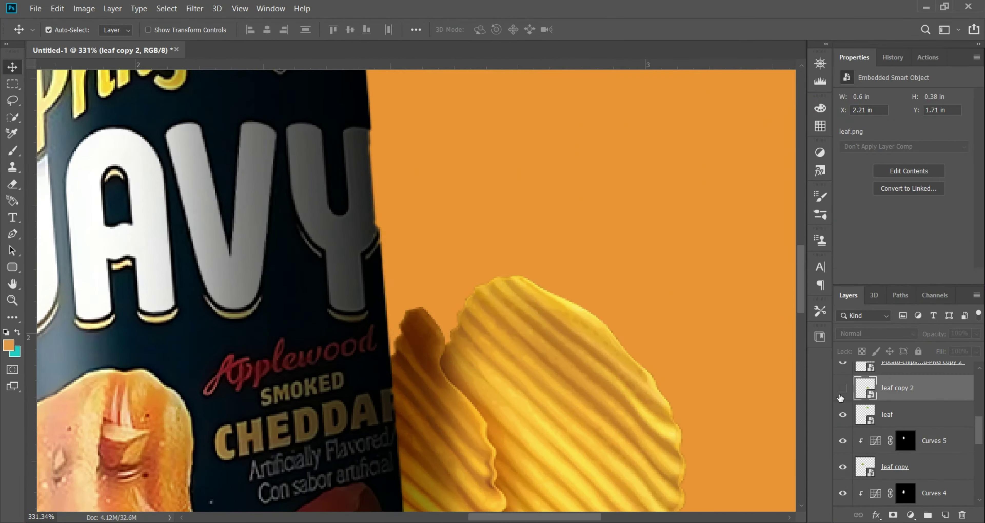
Clip a Curves adjustment with white output 119 to the lower-right basil leaf to shade it beside the can
click(910, 516)
click(904, 355)
right_click(952, 389)
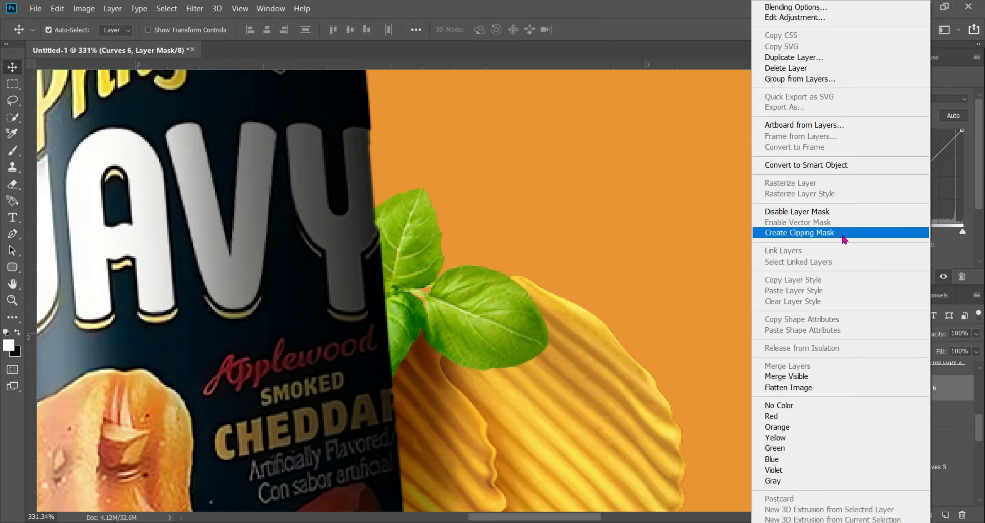
click(838, 231)
drag(962, 130, 962, 175)
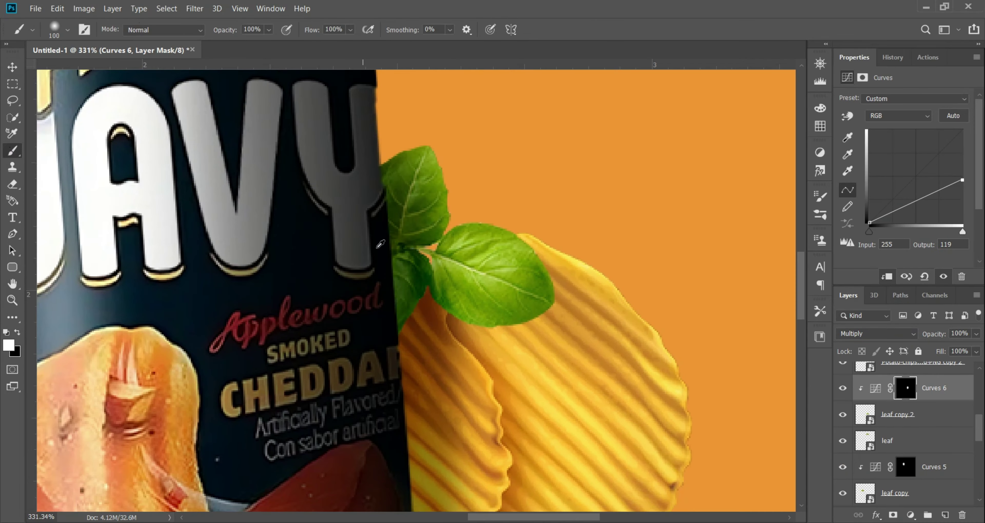
key(ctrl+0)
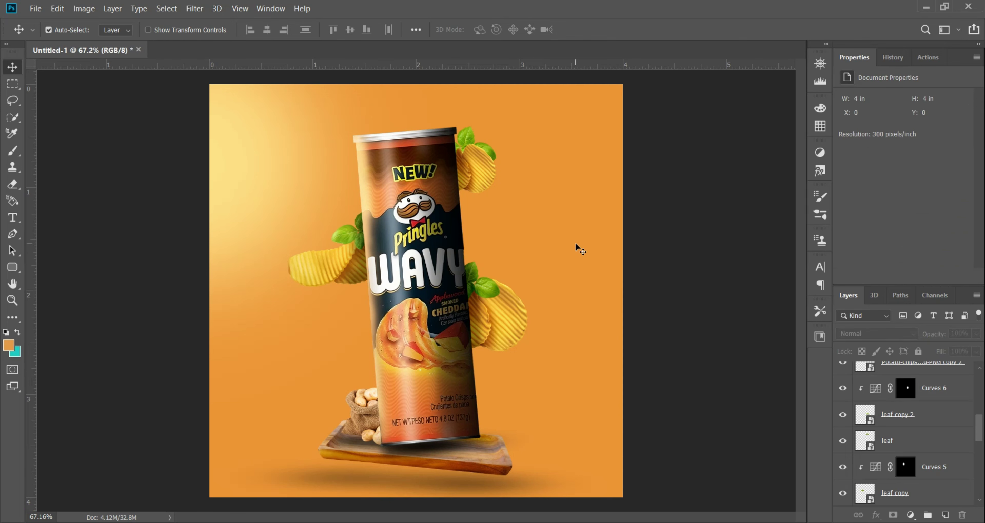
Add a Curves adjustment above Layer 3 at the top of the stack, blend it with Multiply and invert its mask
click(575, 244)
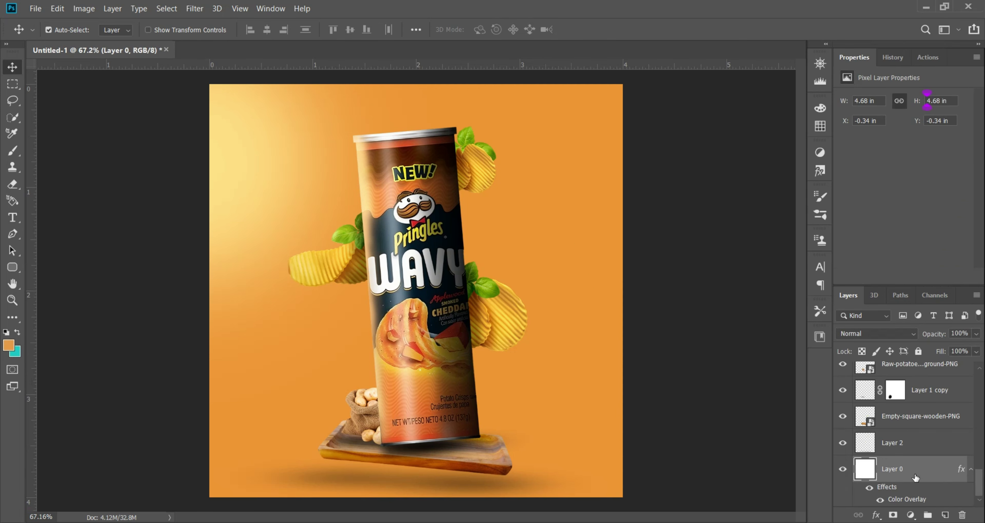
scroll(915, 479, up, 10)
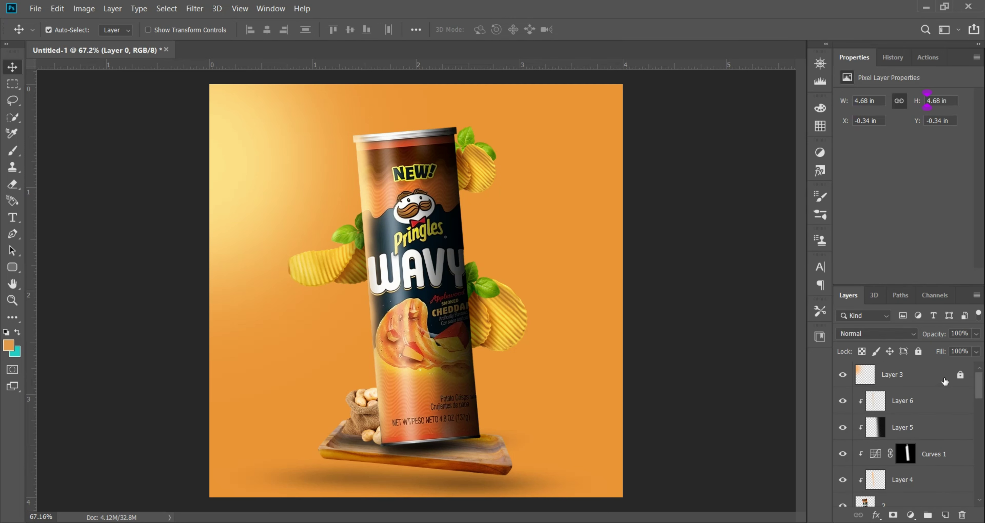
click(911, 515)
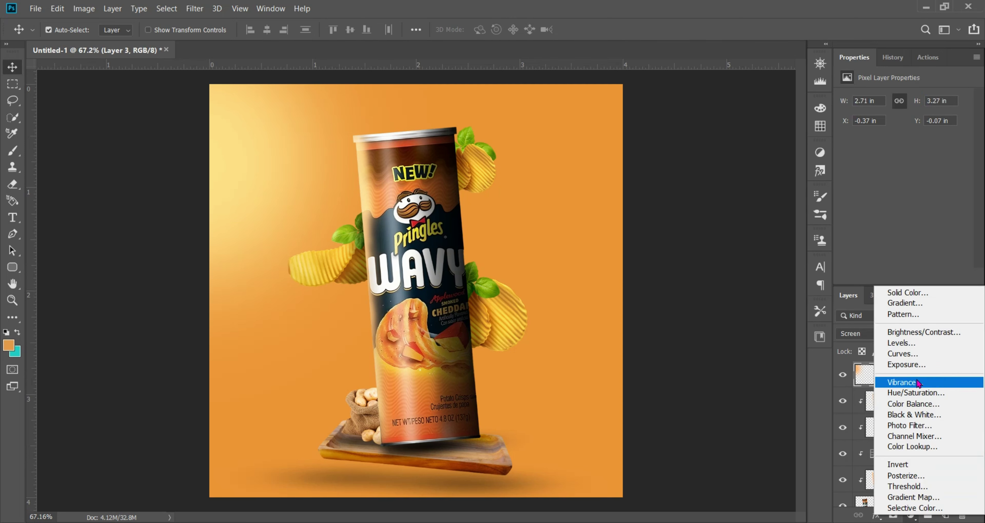
click(918, 358)
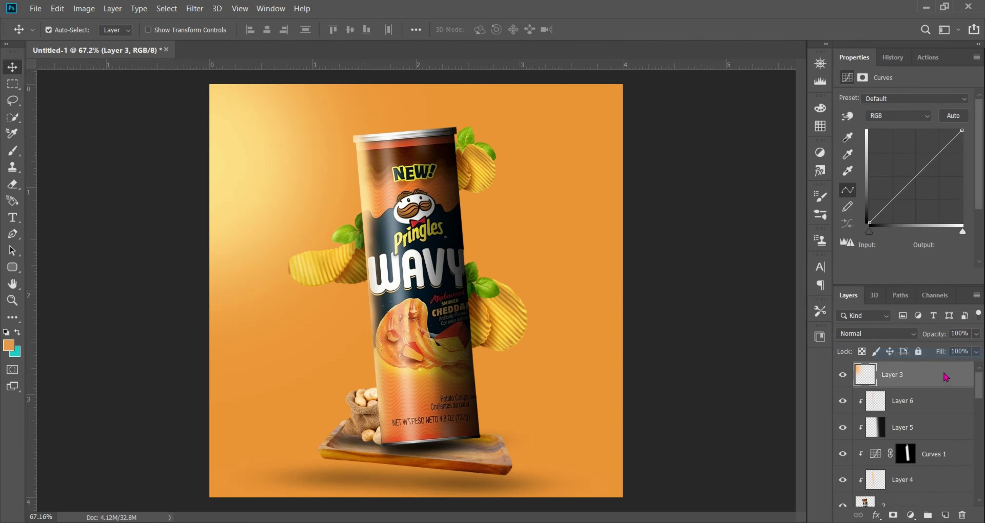
click(886, 335)
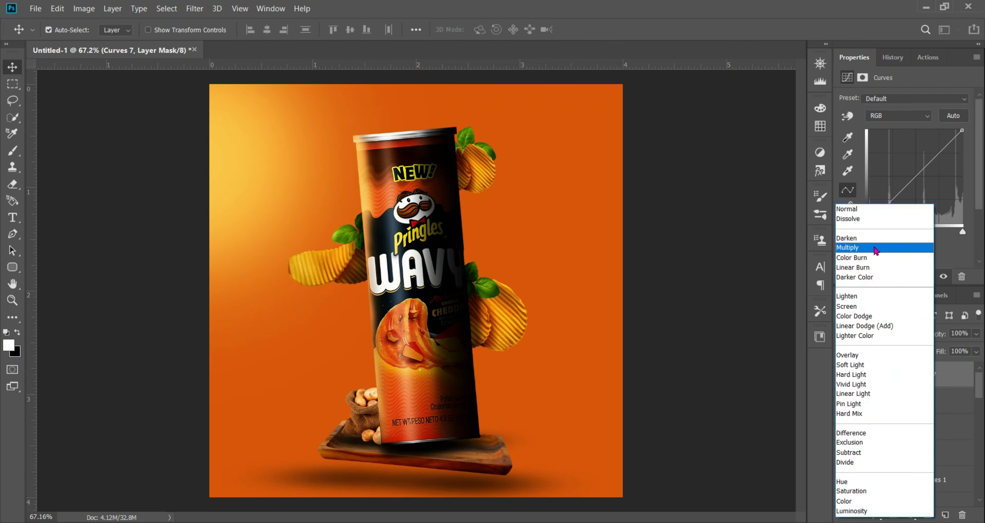
click(876, 248)
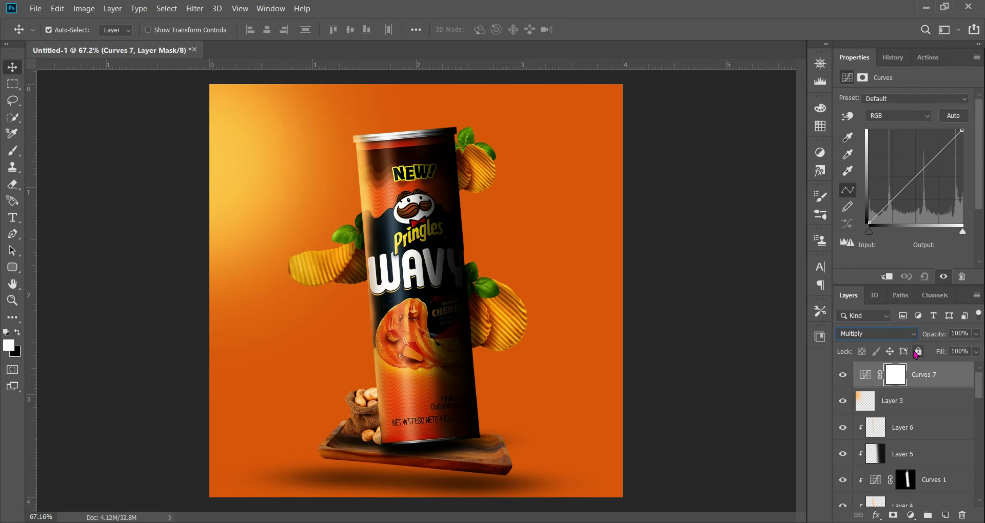
key(ctrl+i)
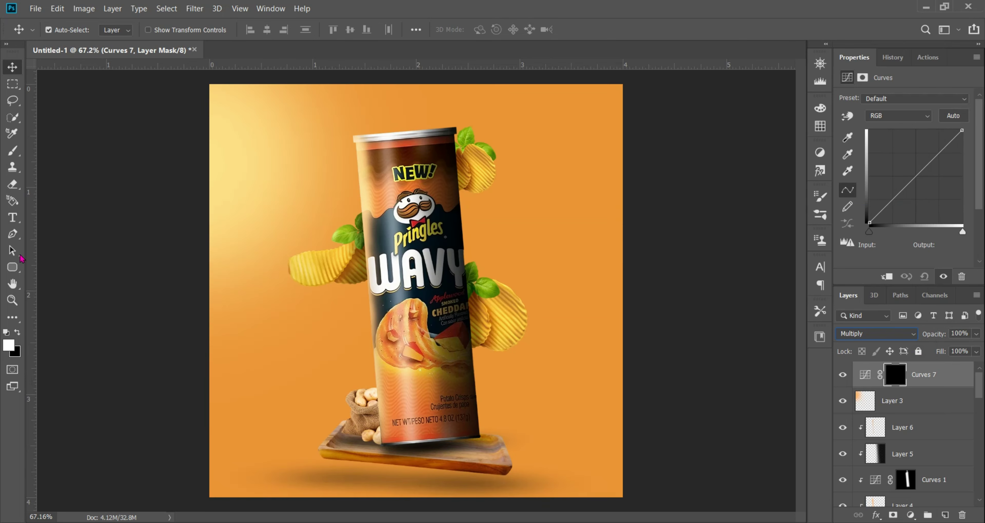
Set the white brush to 700 px at 29% flow and paint the Curves 7 mask down the canvas's right side
click(13, 151)
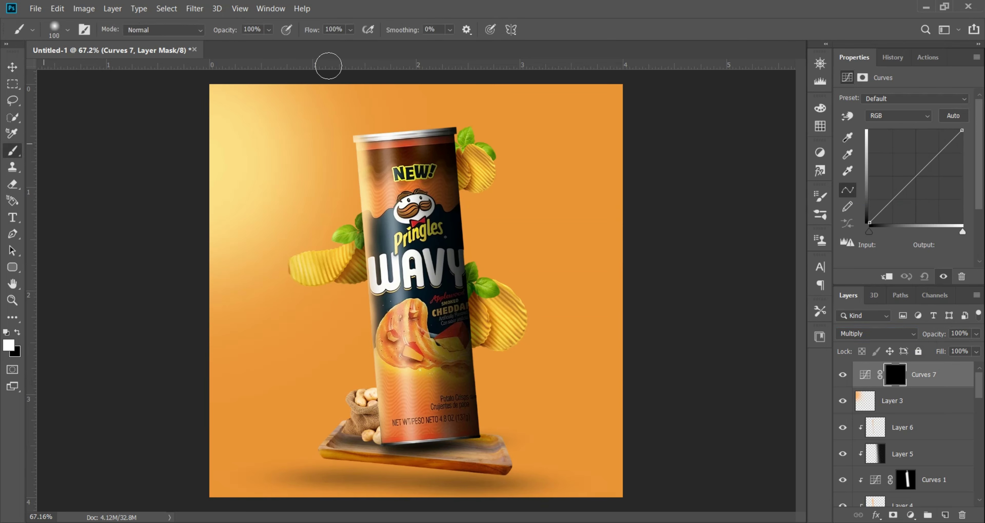
click(350, 30)
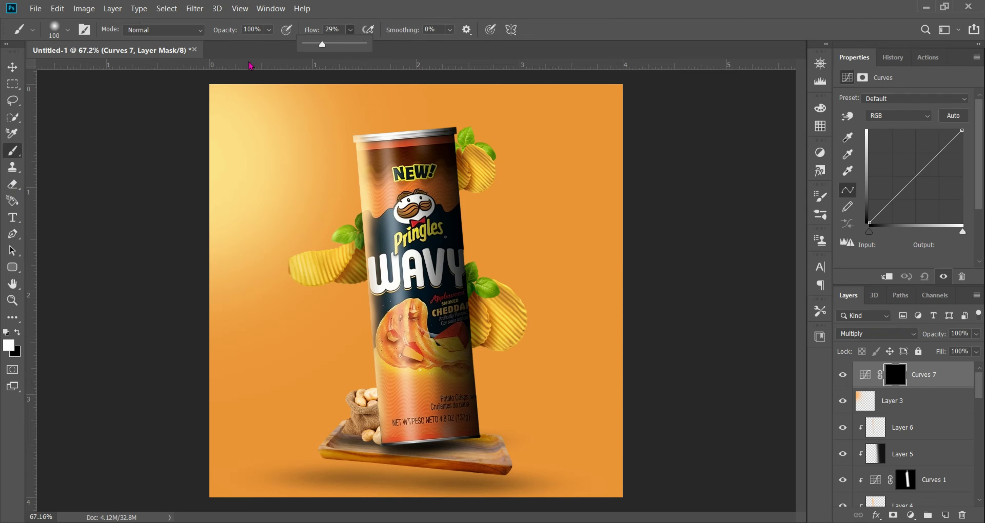
key(ctrl+minus)
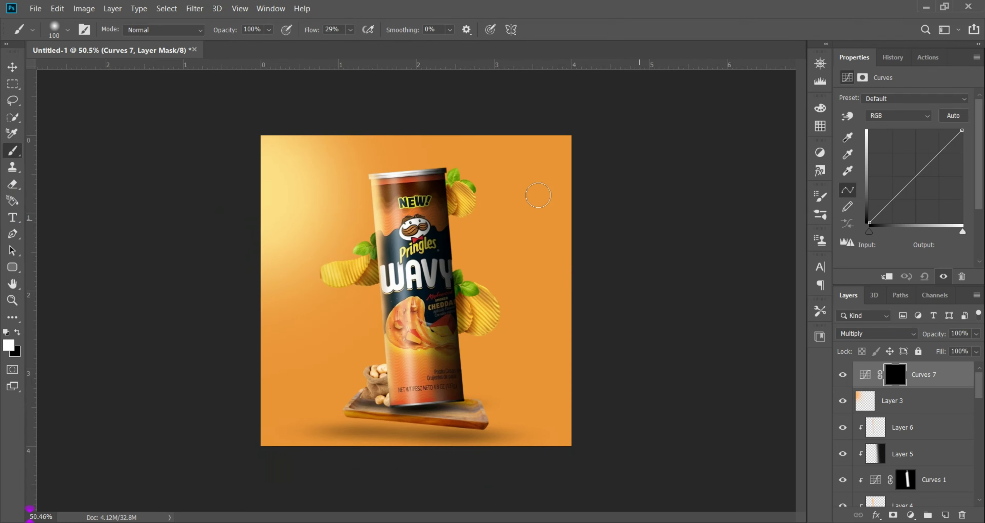
key(bracketright)
key(bracketright)
key(bracketright)
key(bracketright)
key(bracketright)
key(bracketright)
mouse_move(538, 195)
mouse_down()
mouse_move(539, 176)
mouse_move(576, 194)
mouse_move(539, 198)
mouse_move(549, 409)
mouse_up()
Lower the brush flow to 14% and softly extend the darkening on the Curves 7 mask around the lower right
click(351, 29)
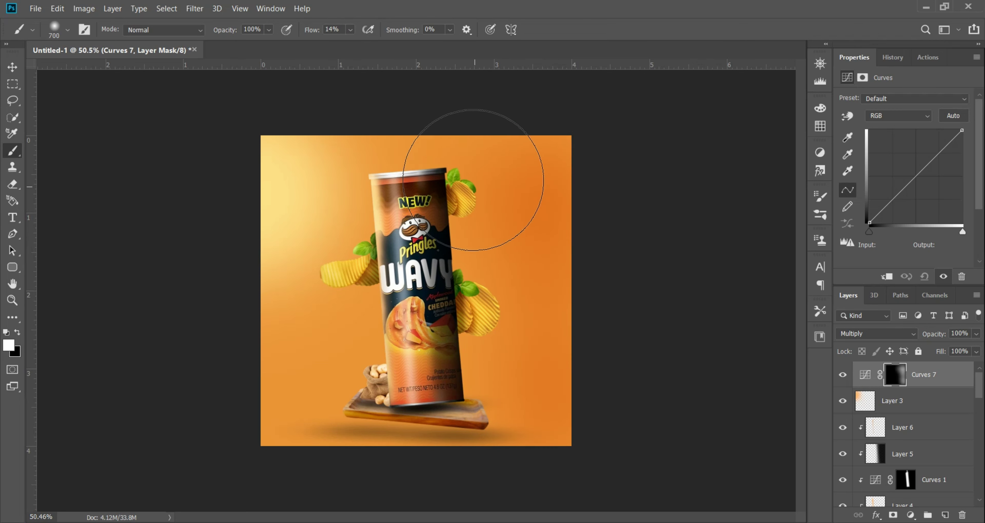
mouse_move(509, 440)
mouse_down()
mouse_move(209, 440)
mouse_move(523, 451)
mouse_move(180, 427)
mouse_move(530, 433)
mouse_up()
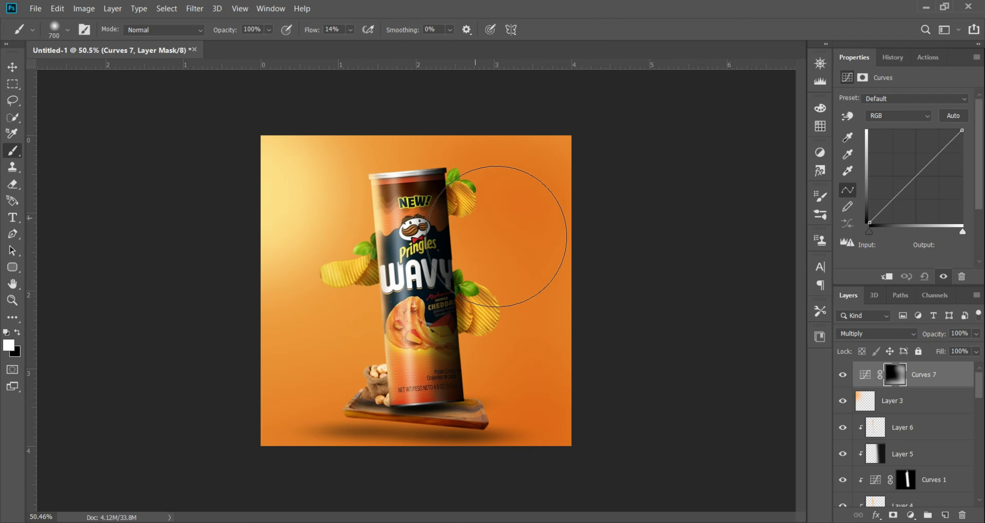
alt+scroll(553, 396, up, 1)
alt+scroll(555, 392, up, 1)
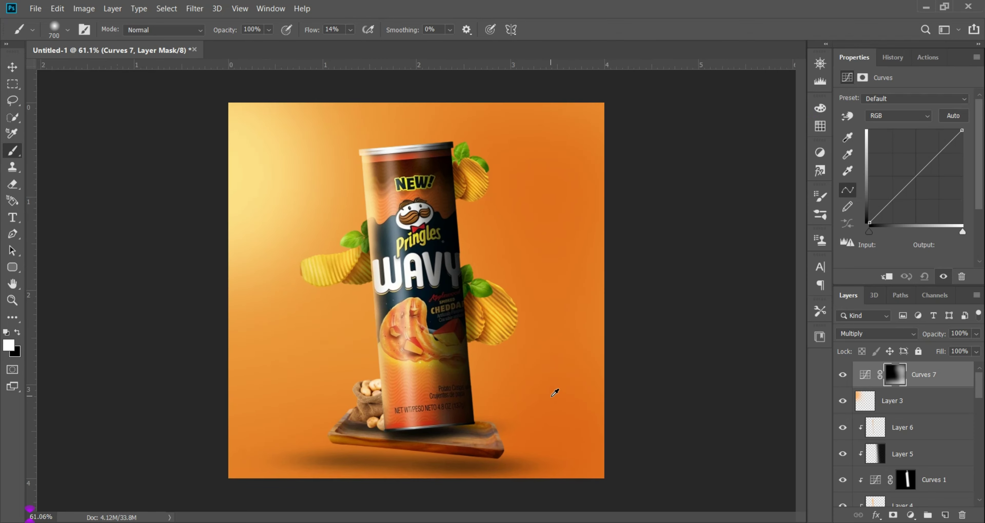
Toggle the Curves 7 layer's visibility to compare the image with and without the background darkening
click(12, 67)
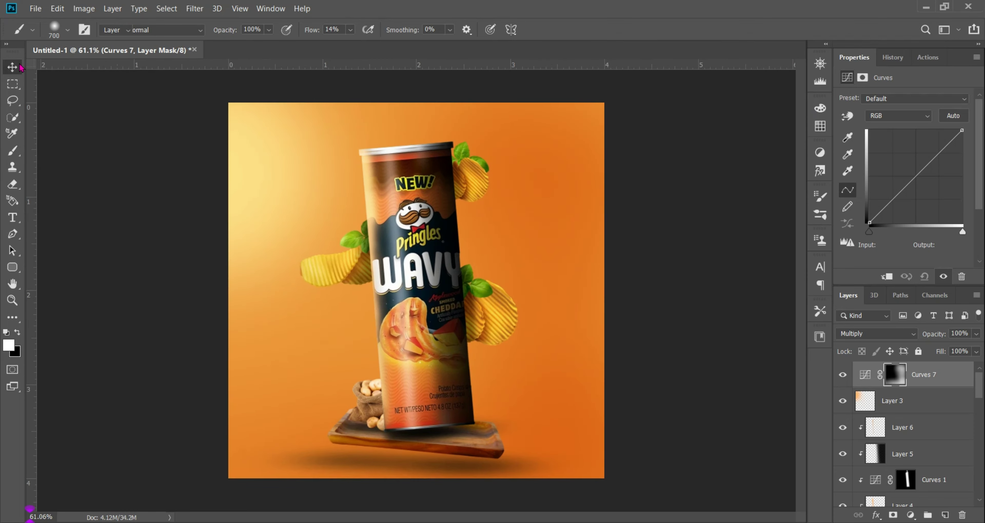
alt+scroll(427, 184, up, 2)
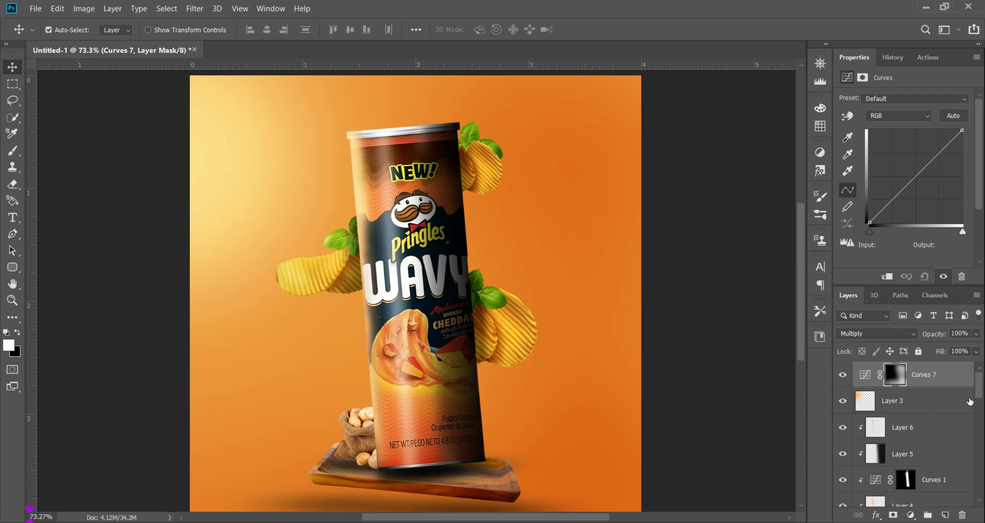
alt+scroll(734, 364, down, 1)
click(842, 375)
click(841, 377)
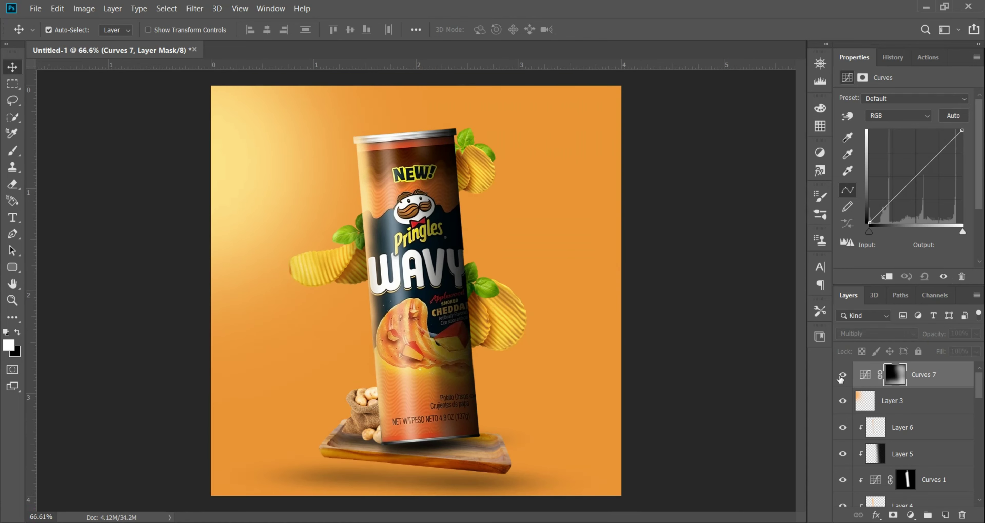
click(841, 377)
click(841, 378)
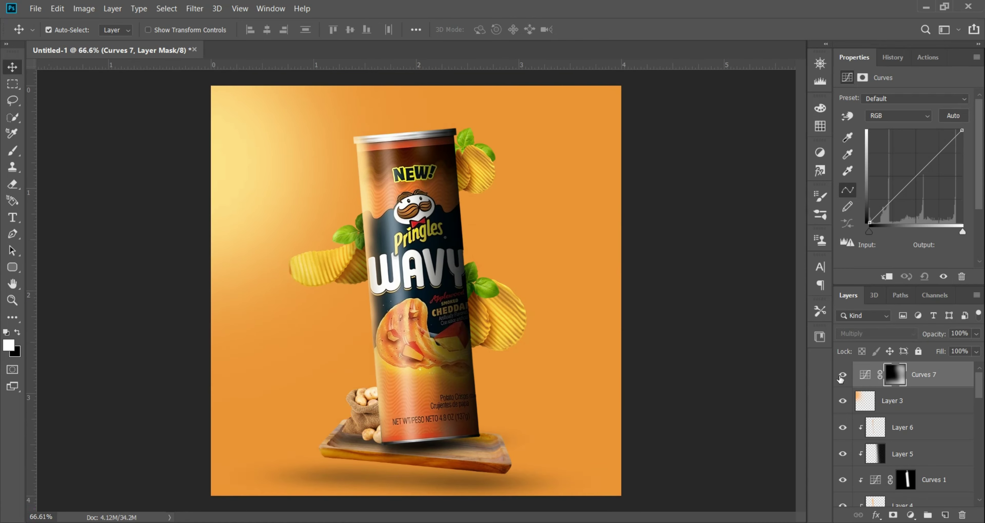
Lock the Curves 7 layer and select the wooden tray on the canvas
alt+scroll(638, 427, up, 3)
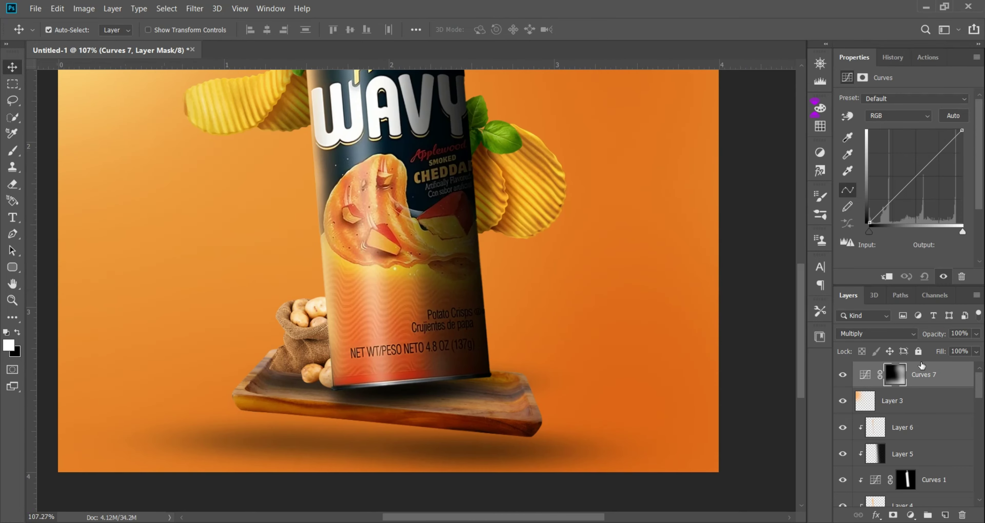
click(538, 423)
alt+scroll(542, 423, up, 3)
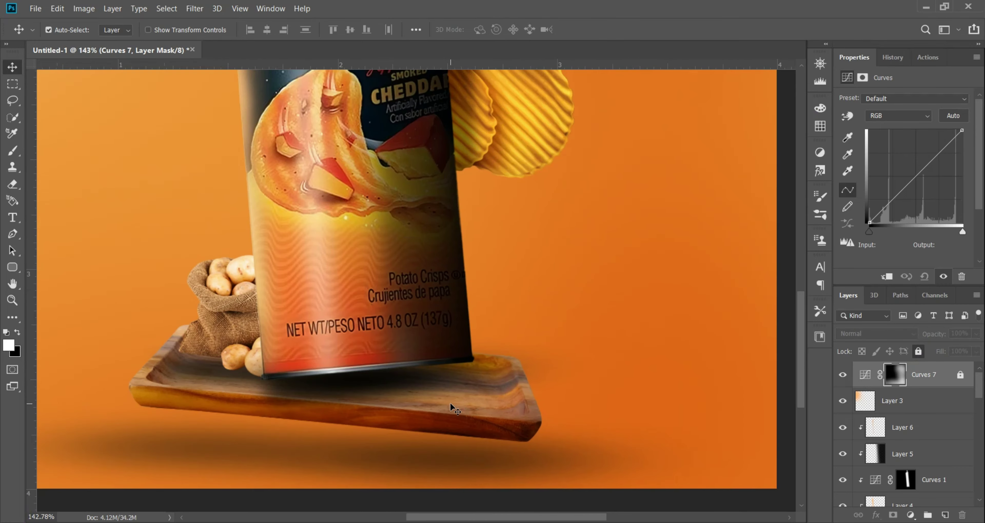
Clip a Curves adjustment to the wooden tray layer, blend it with Multiply and invert its mask
click(911, 516)
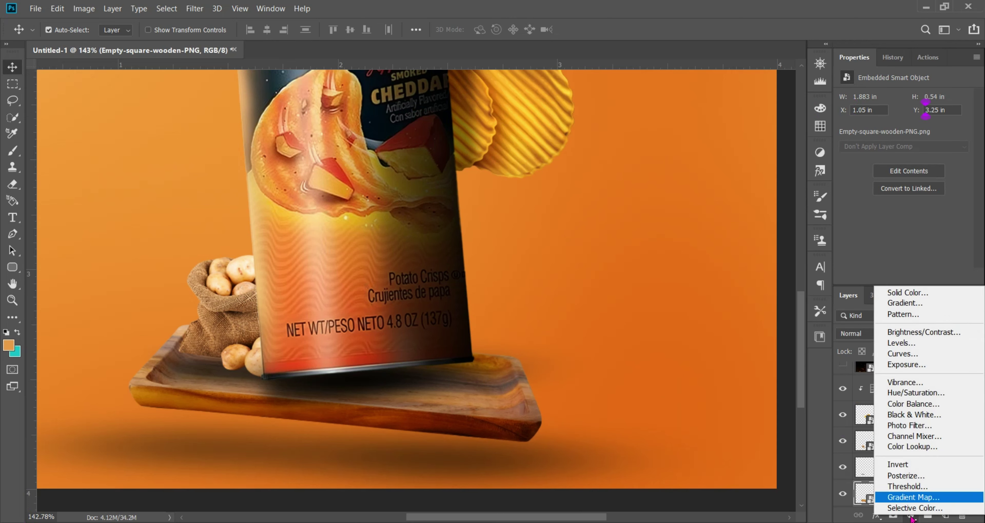
click(903, 354)
right_click(928, 441)
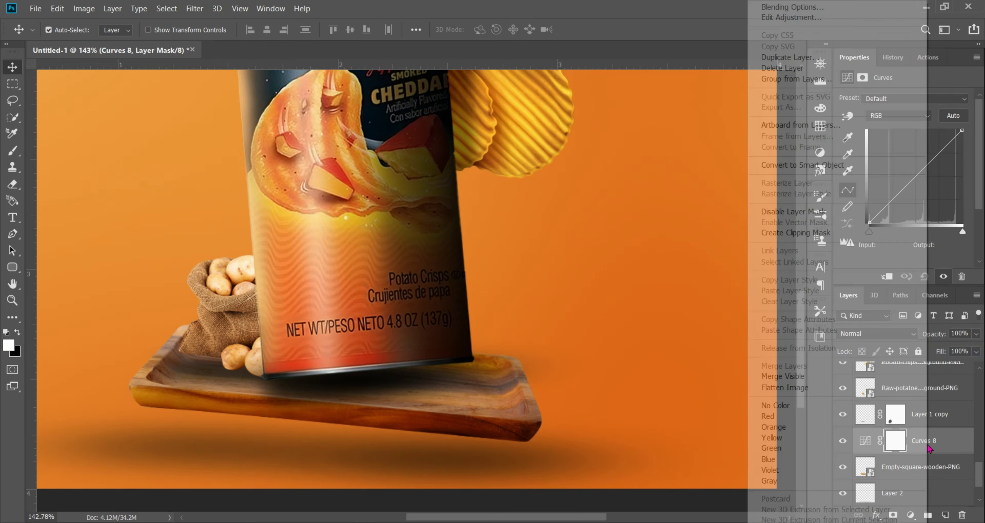
click(828, 234)
click(876, 333)
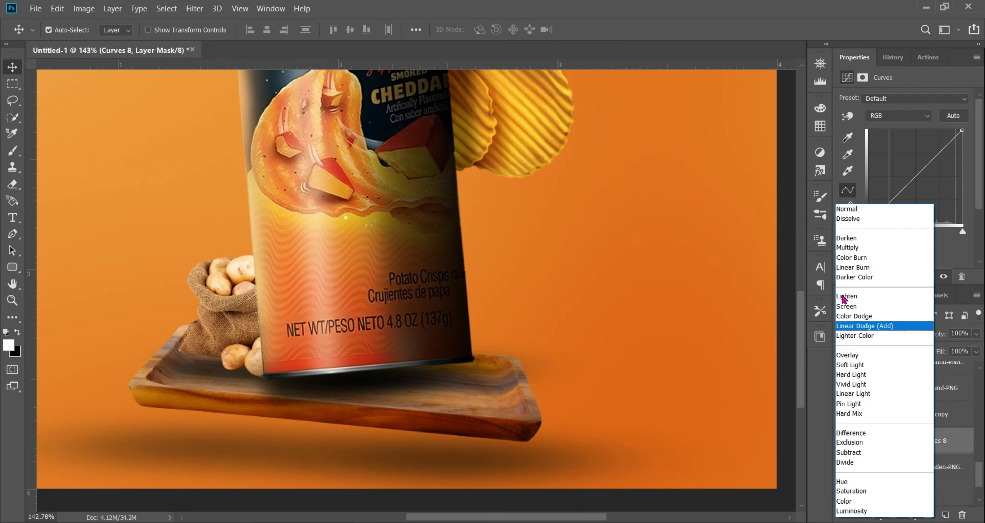
click(858, 250)
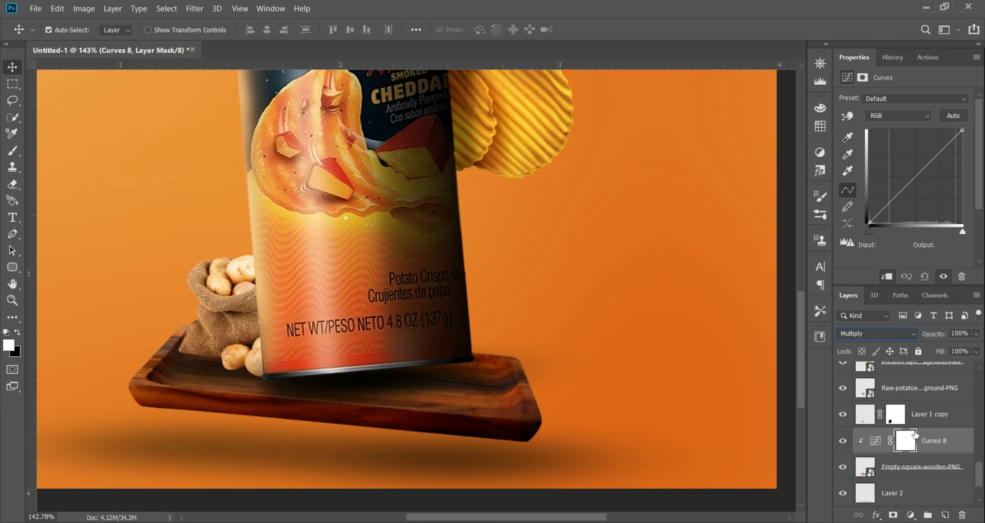
key(ctrl+i)
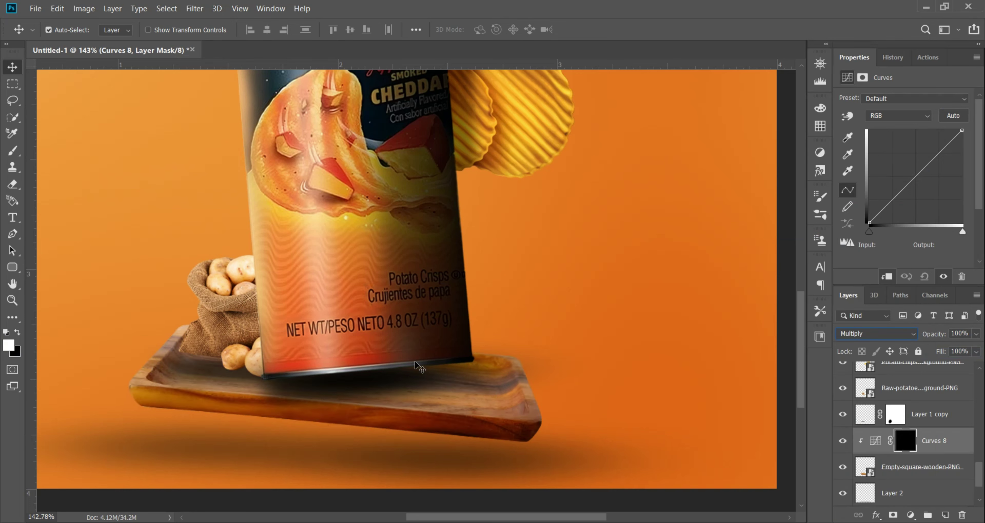
Paint the Curves 8 mask with a 300 px white brush at 14% flow to darken the tray's right end
click(13, 150)
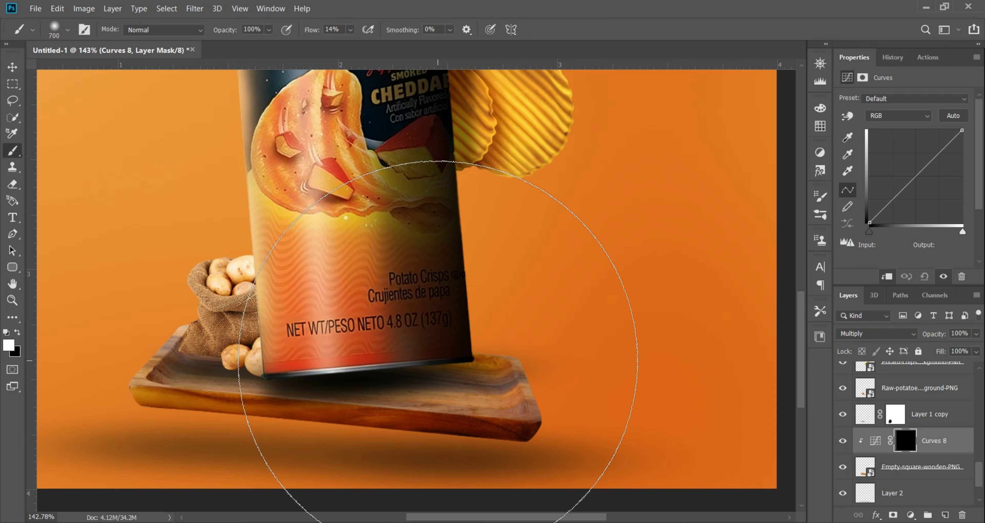
key(bracketleft)
key(bracketleft)
key(bracketleft)
mouse_move(511, 395)
mouse_down()
mouse_move(436, 396)
mouse_move(510, 374)
mouse_move(430, 392)
mouse_move(510, 378)
mouse_move(467, 458)
mouse_move(510, 418)
mouse_up()
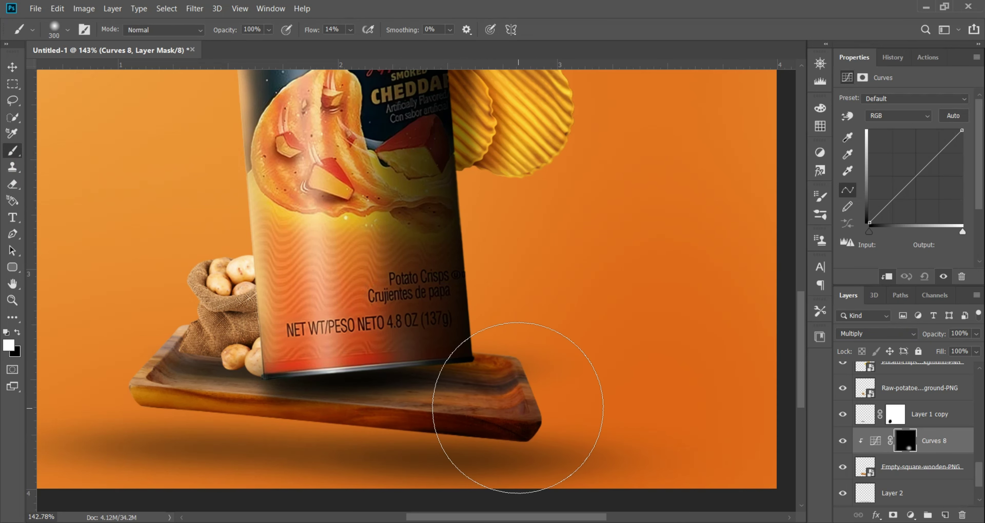
click(12, 67)
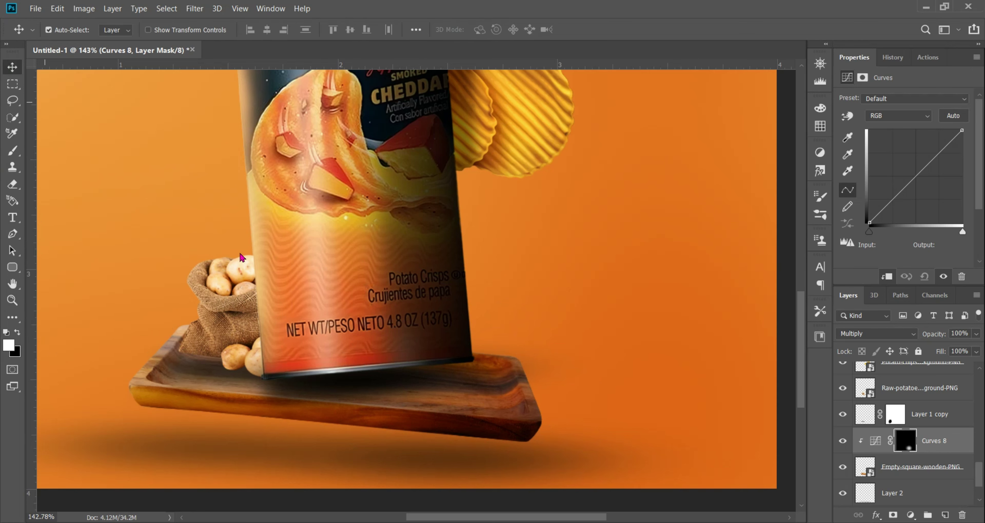
scroll(384, 356, down, 3)
key(ctrl+0)
click(707, 277)
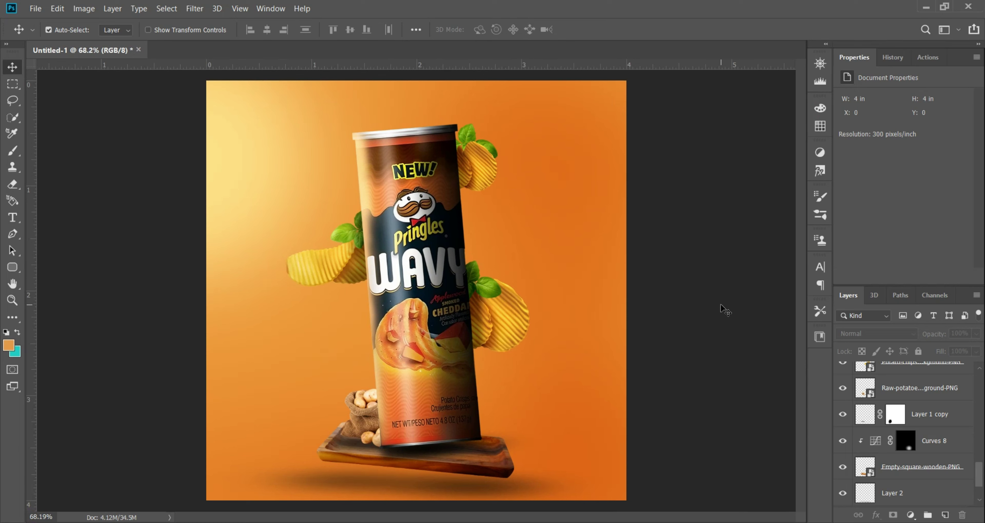
Unlock Curves 7, select all layers from it down to Layer 0 and stamp them into a new merged layer on top
scroll(979, 402, up, 5)
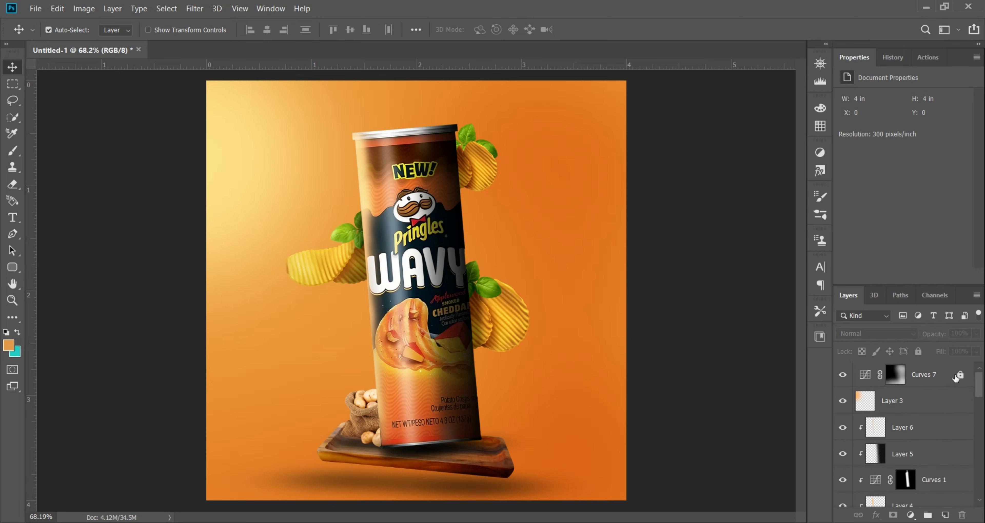
click(946, 378)
click(961, 376)
scroll(944, 459, down, 10)
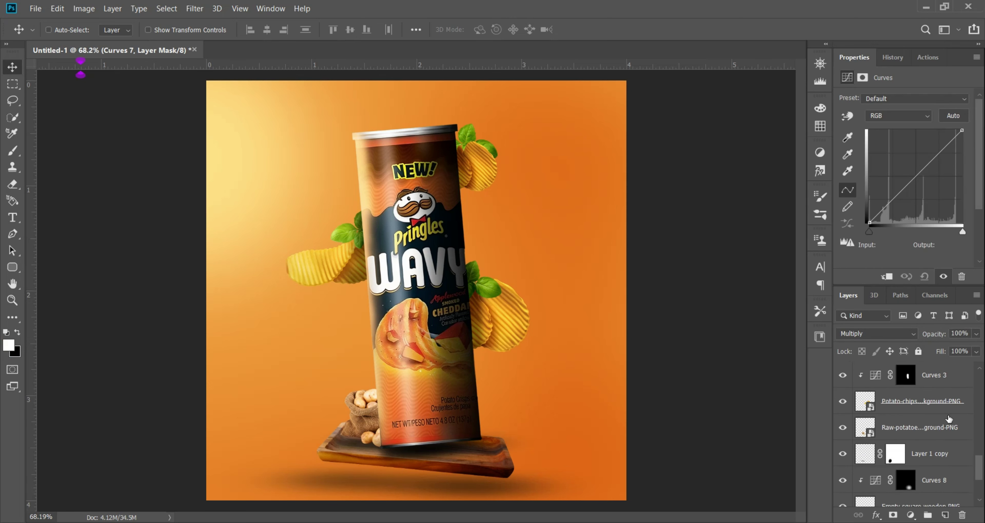
shift+click(941, 475)
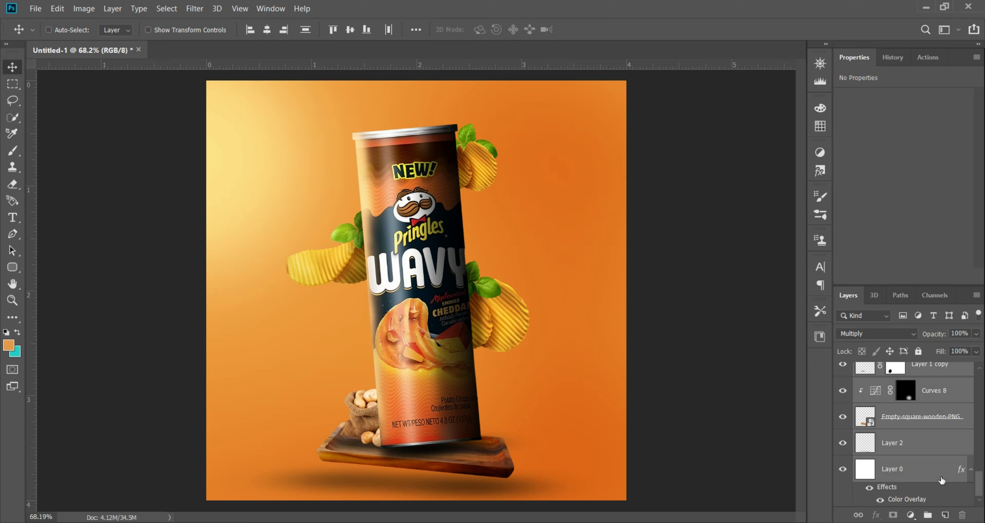
key(ctrl+alt+shift+e)
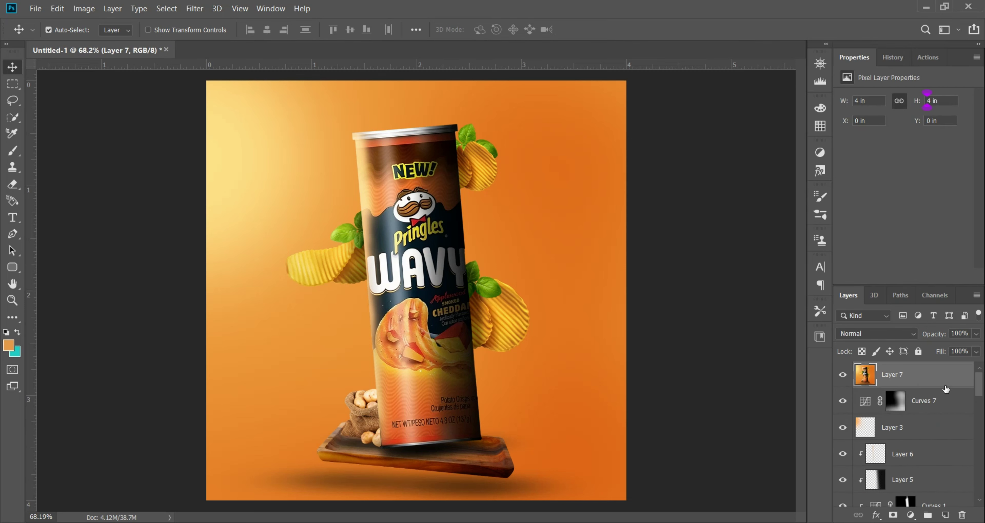
Open the Camera Raw Filter on the merged layer and set Temperature to +4, Exposure to +0.40 and Contrast to +21
click(195, 8)
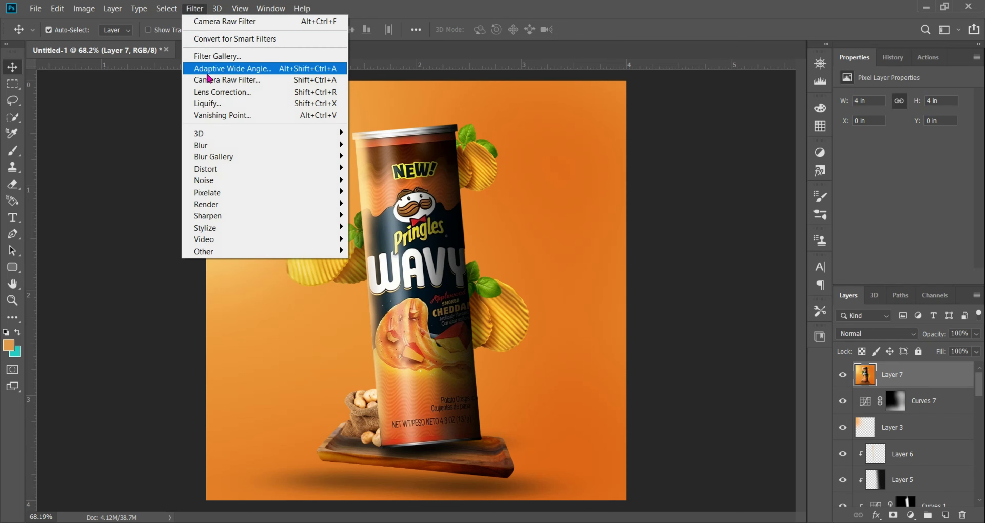
click(208, 80)
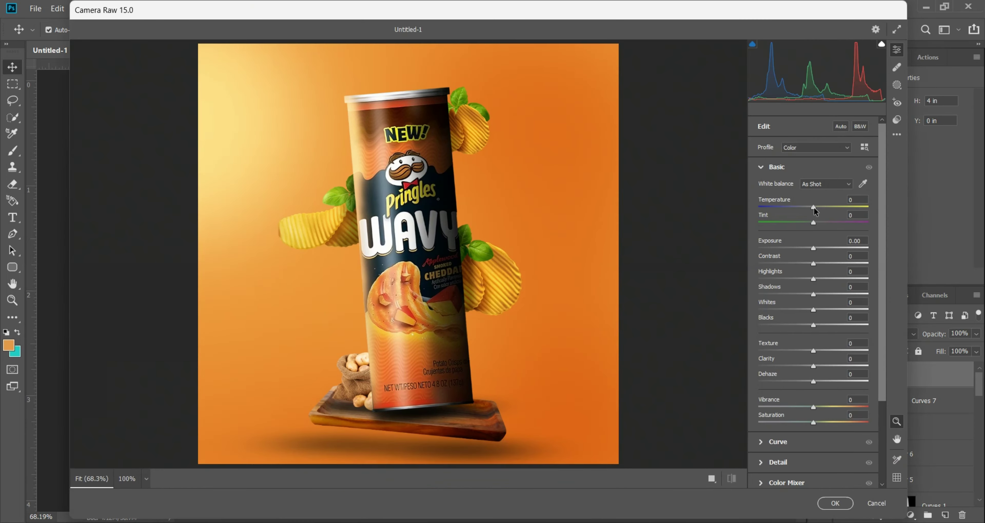
drag(815, 207, 816, 208)
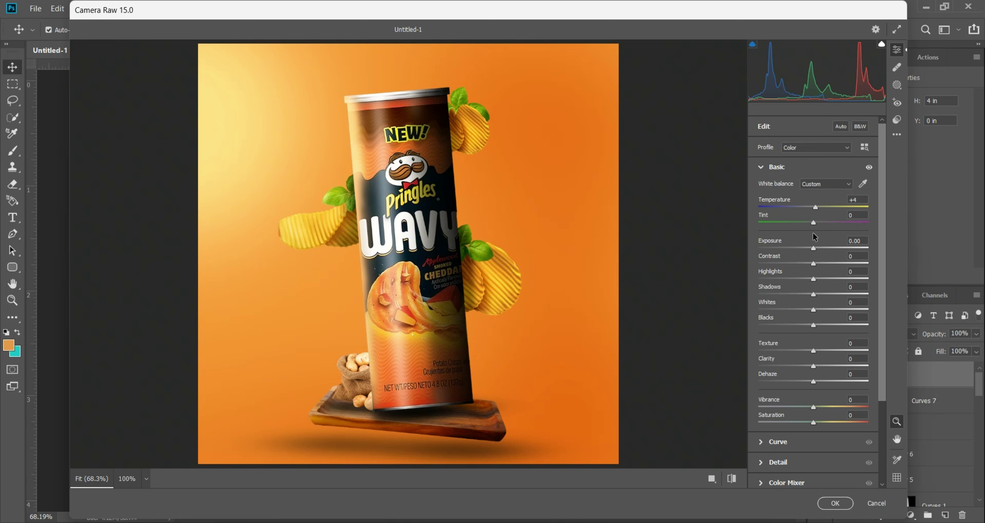
mouse_move(814, 248)
mouse_down()
mouse_move(800, 264)
mouse_move(822, 264)
mouse_up()
click(819, 264)
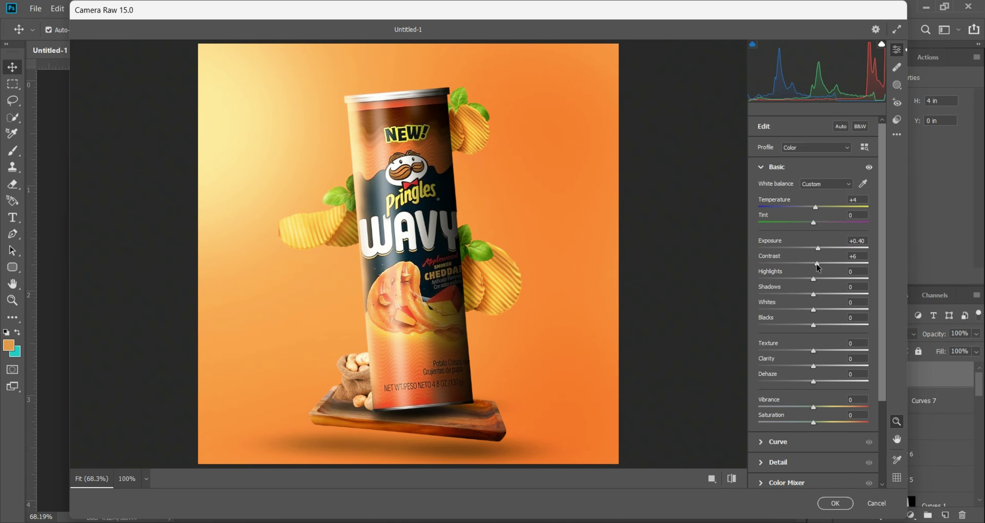
key(Return)
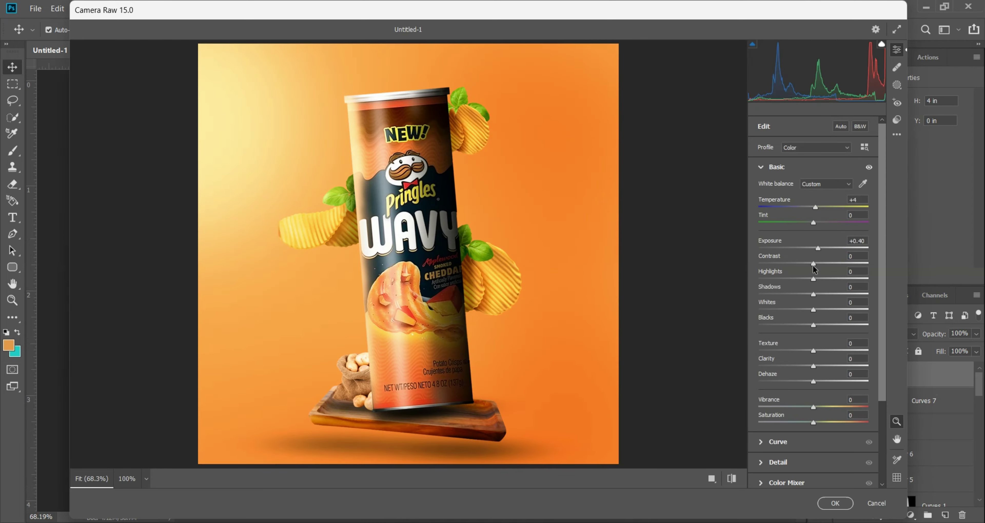
drag(814, 264, 825, 263)
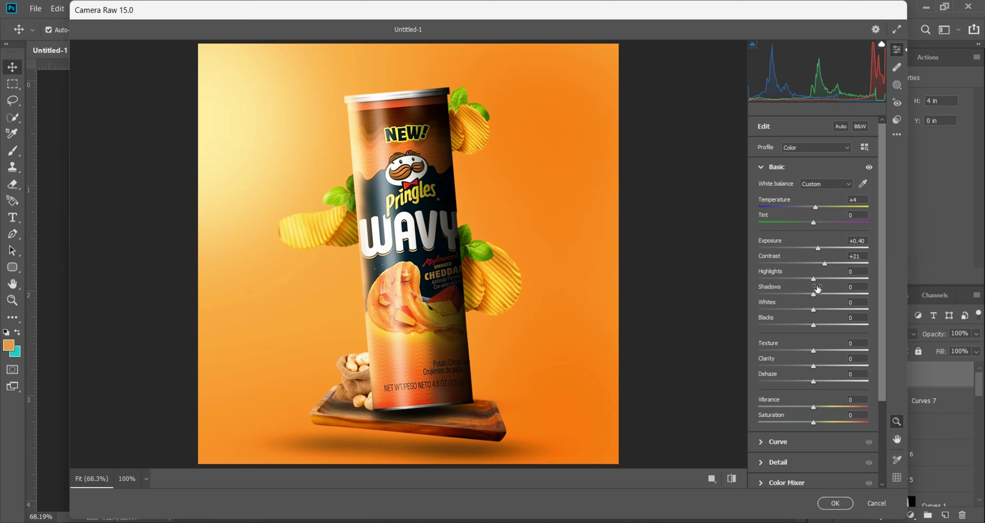
Set Highlights to +6, Shadows to -26 and Blacks to -30 in the Camera Raw Basic settings
drag(813, 279, 829, 278)
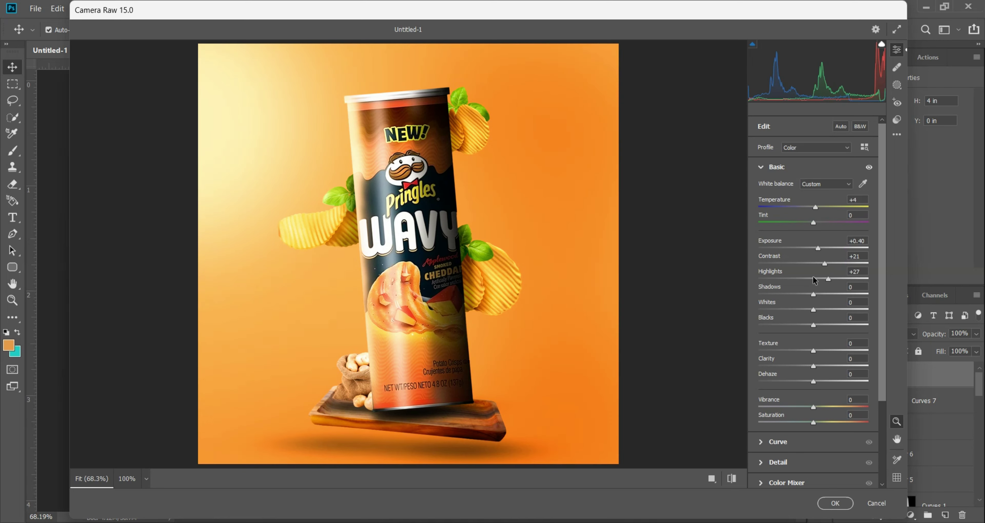
drag(828, 281, 803, 295)
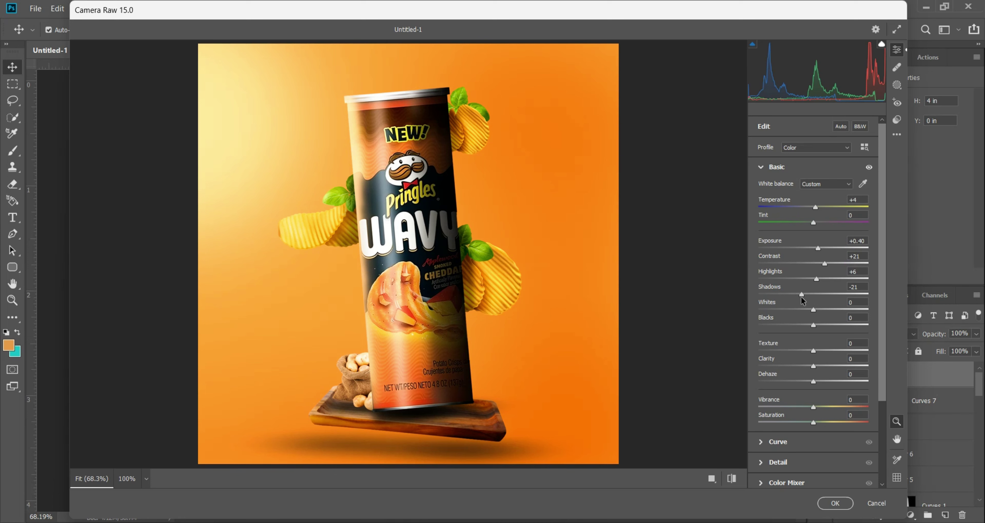
drag(801, 295, 815, 321)
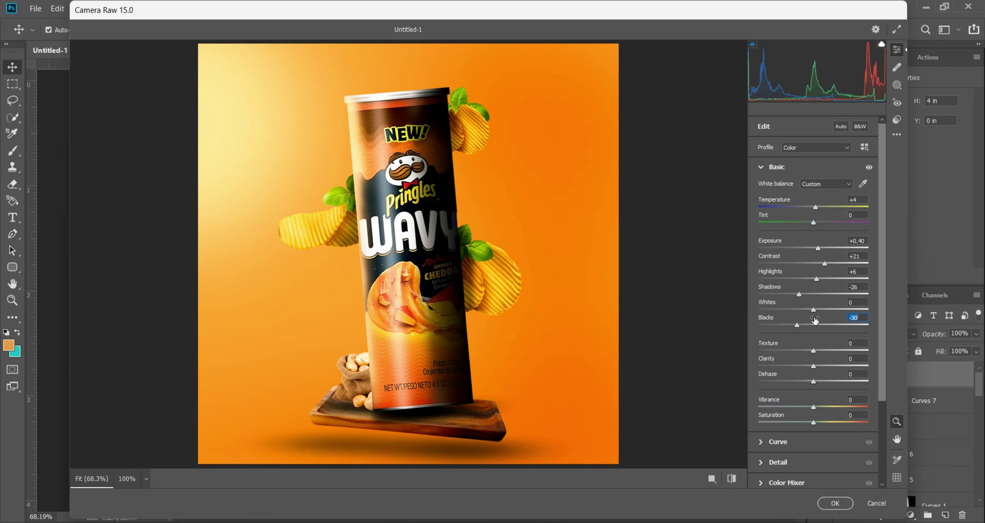